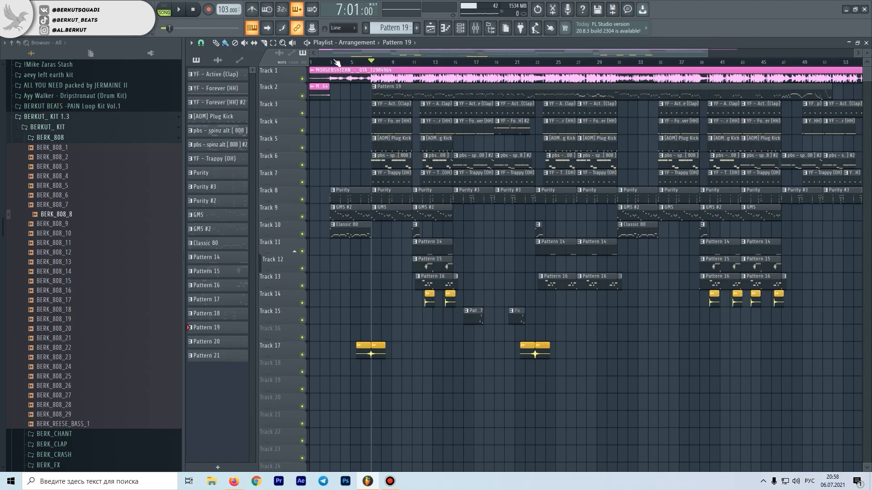
Inspect the YF - Active (Clap) pattern on Track 3 in the piano roll, audition its F5 pitch, and return to the playlist
left_click_drag(362, 94, 824, 94)
scroll(808, 94, "down", 1)
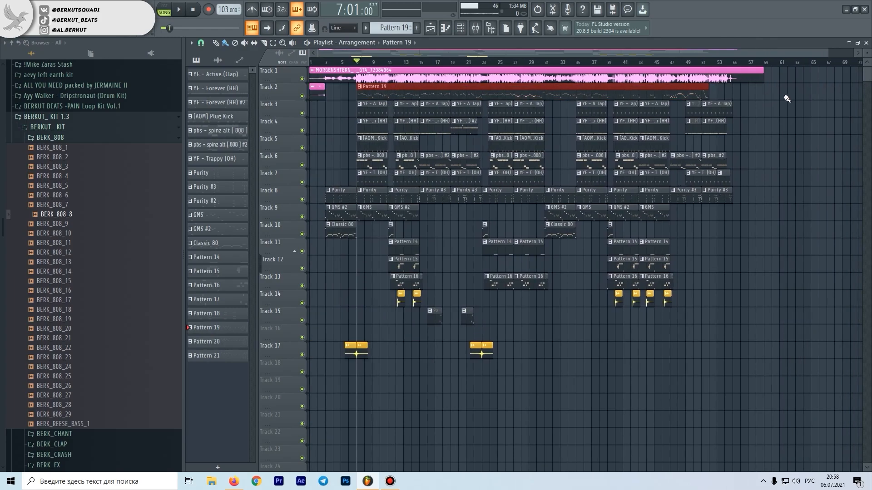
double_click(375, 114)
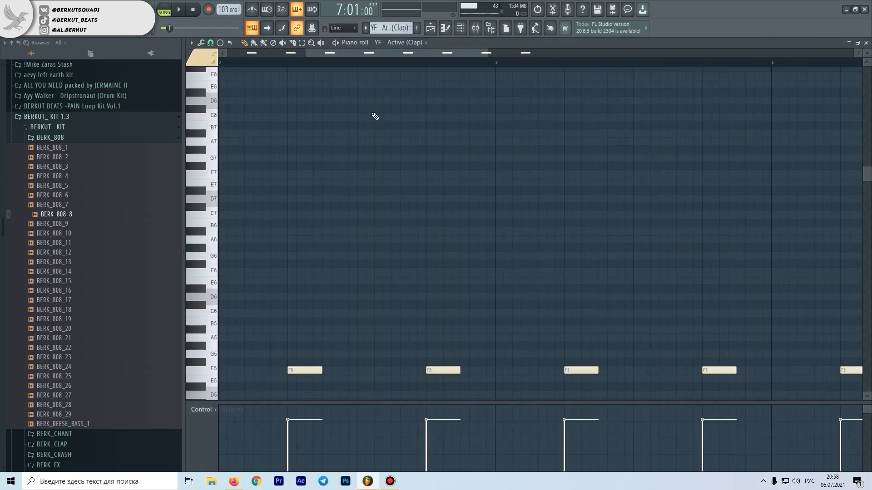
left_click(212, 223)
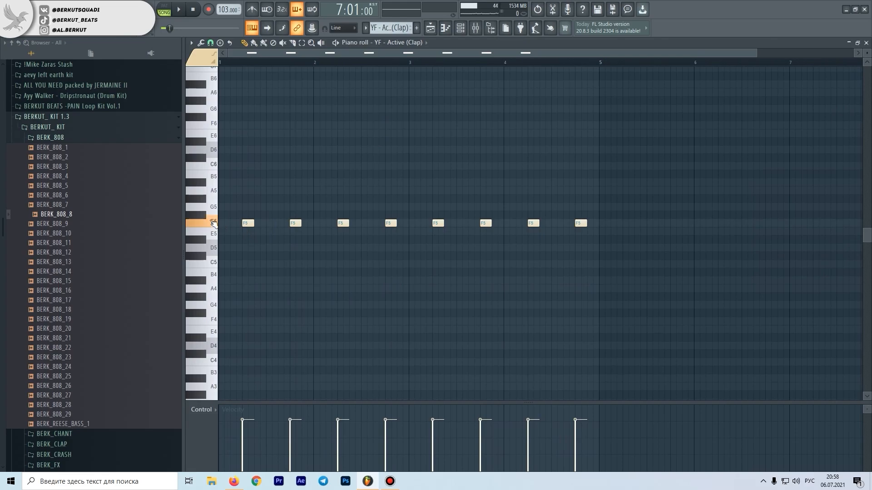
key("Escape")
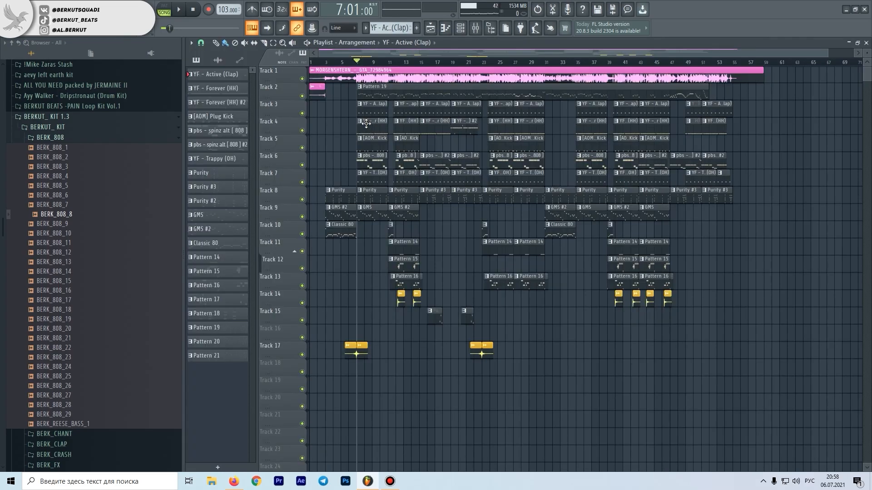
Open the YF - Forever (HH) pattern on Track 4 in the piano roll, audition C5 and play the pattern
double_click(366, 123)
left_click(202, 264)
key("space")
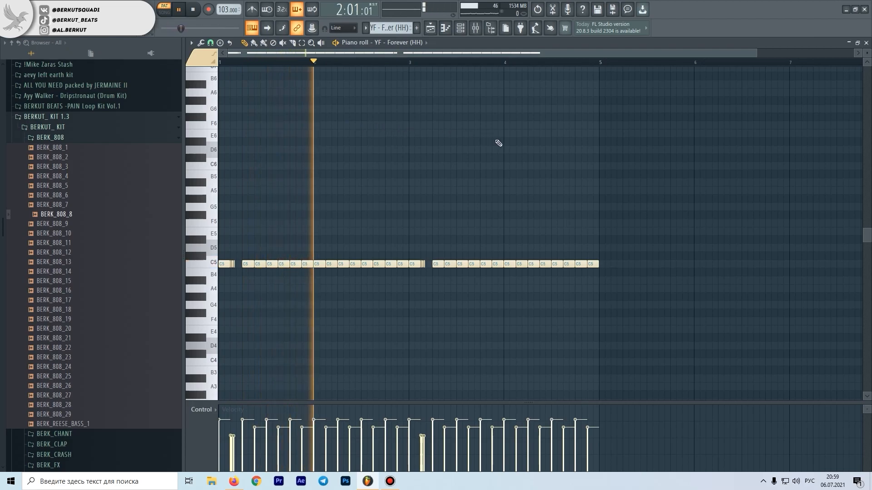
key("space")
left_click_drag(379, 271, 153, 284, "ctrl")
left_click_drag(243, 264, 437, 262, "shift")
key("ctrl+z")
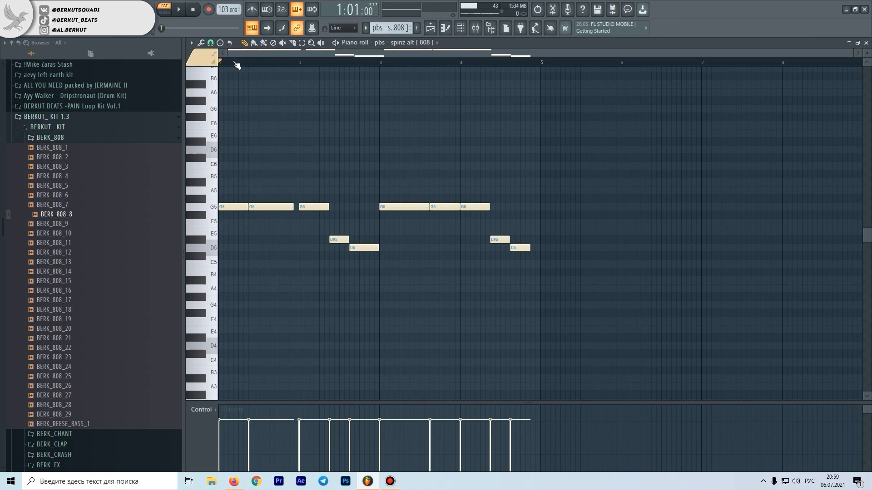
Play the [AOM] Plug Kick pattern and go back to the playlist
key("space")
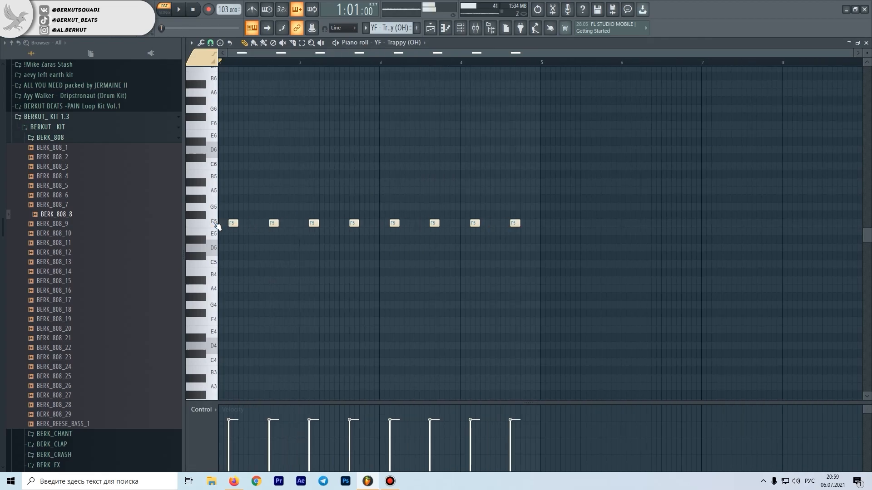
key("F5")
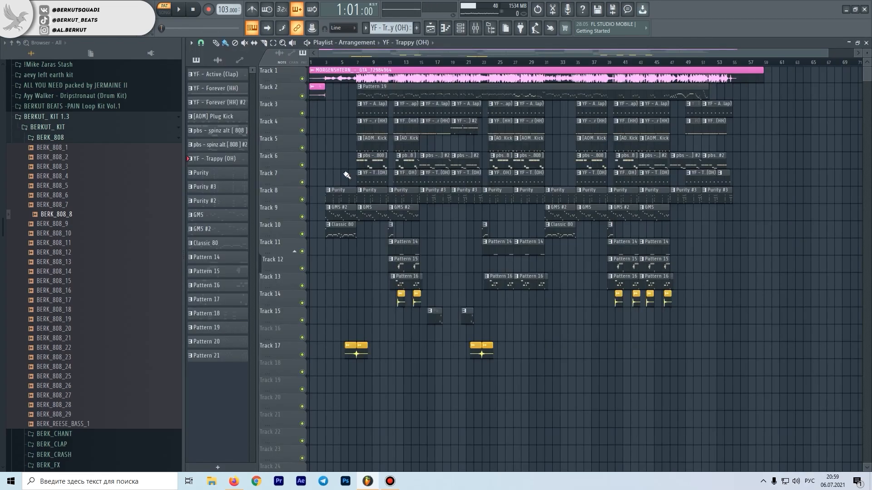
Open the first Purity pattern on Track 8 in the piano roll and play its FL Keys notes
double_click(333, 197)
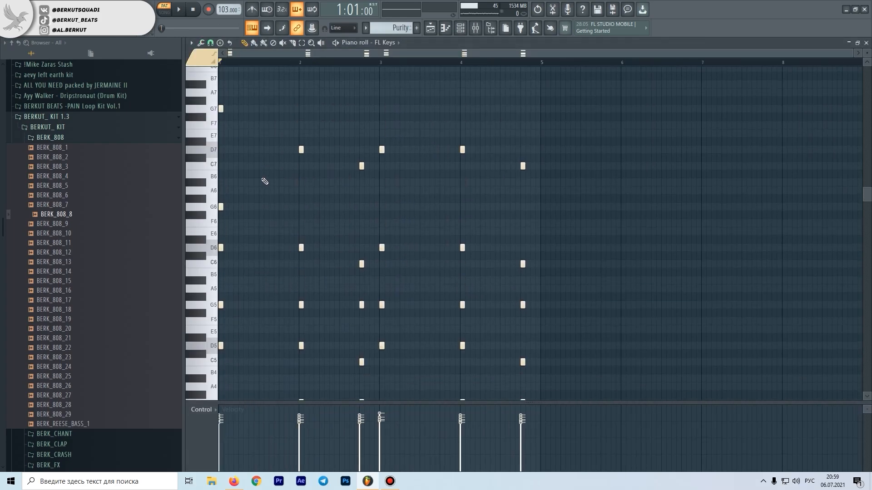
scroll(280, 171, "down", 1)
key("space")
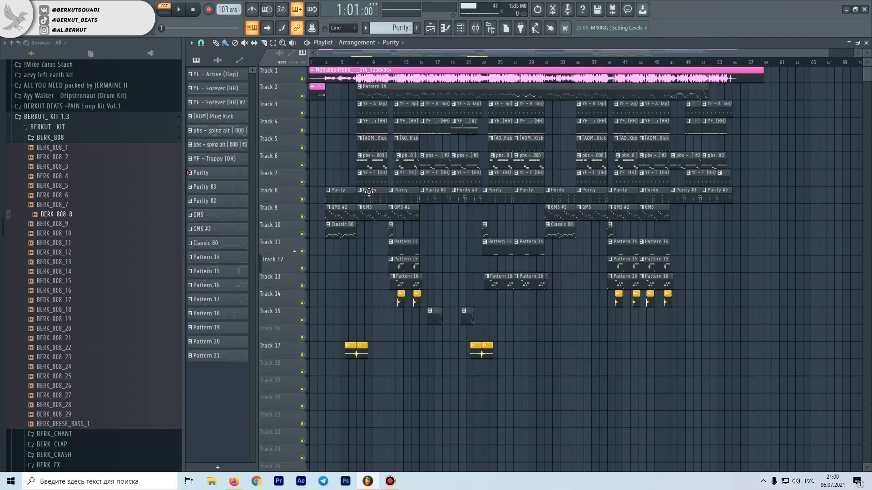
Open the FL Keys instrument from the channel rack and bring up its Rhodes (FL) preset selector
double_click(369, 192)
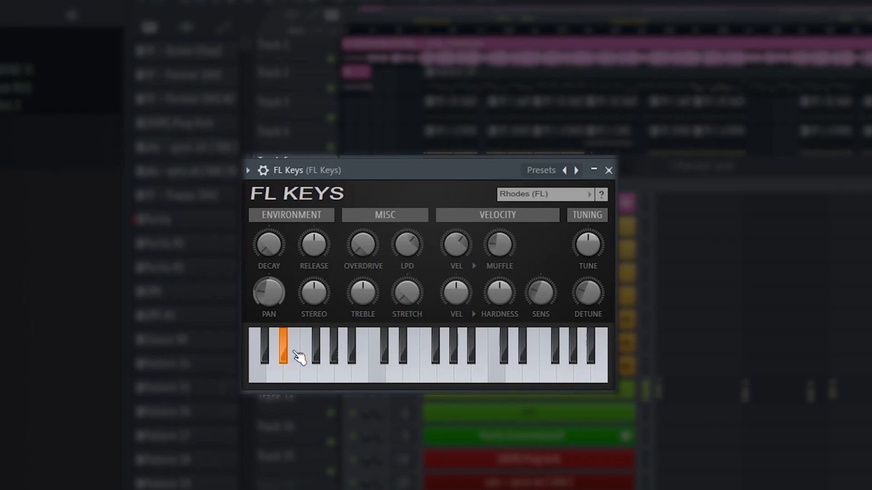
left_click(603, 375)
left_click(428, 370)
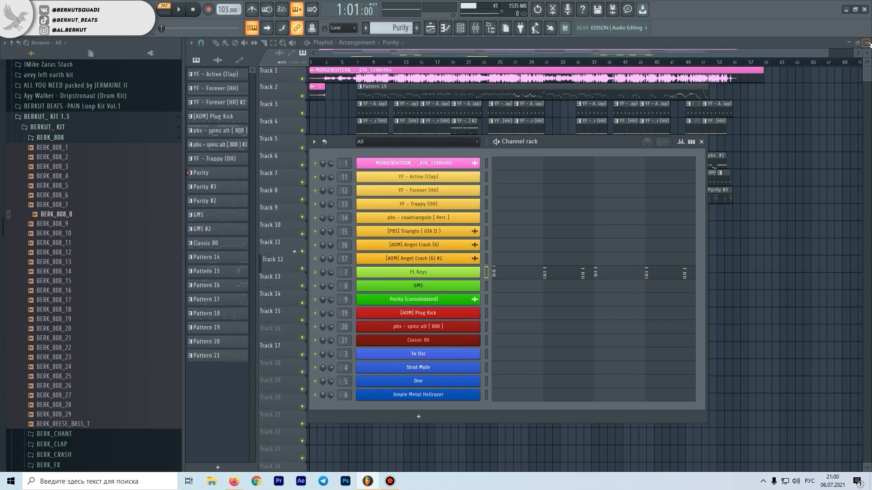
left_click(477, 277)
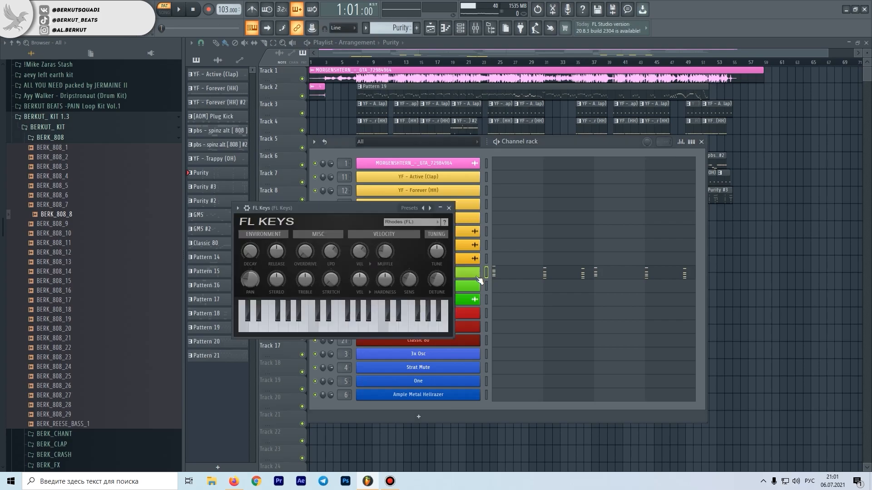
left_click(399, 223)
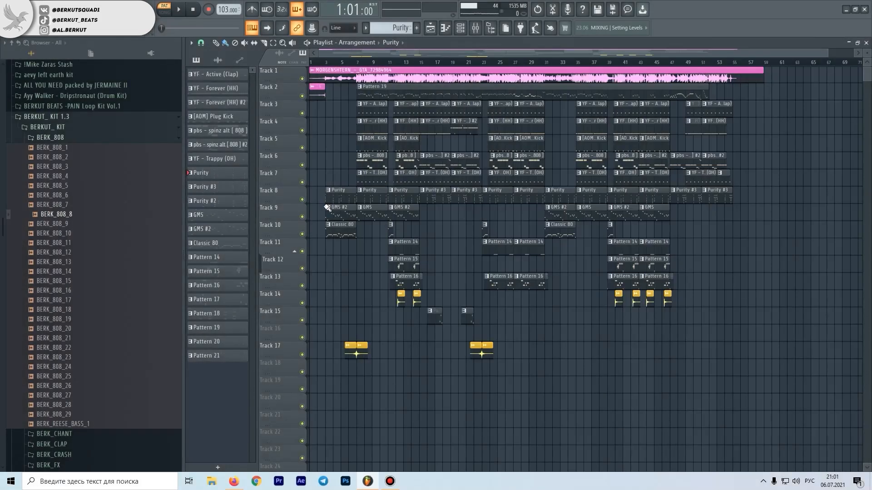
Open the first GMS #2 pattern on Track 9 in the piano roll and play its melody
scroll(326, 208, "up", 4)
scroll(326, 209, "down", 2)
double_click(344, 215)
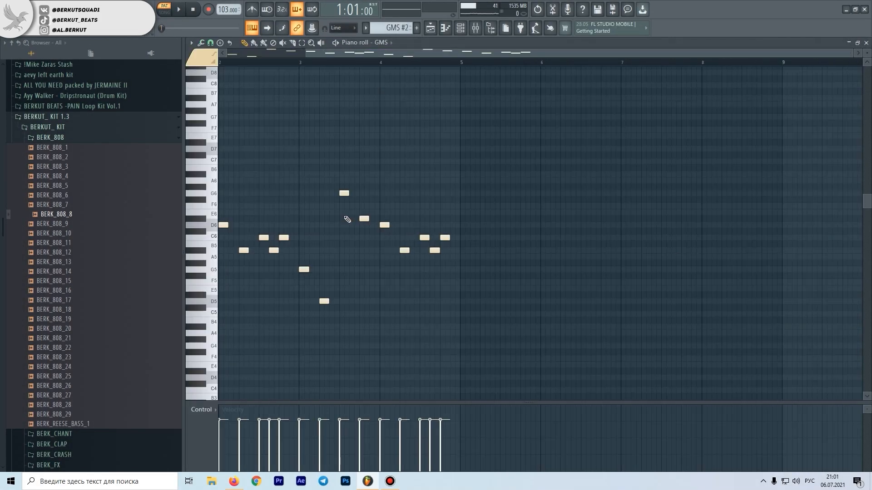
key("space")
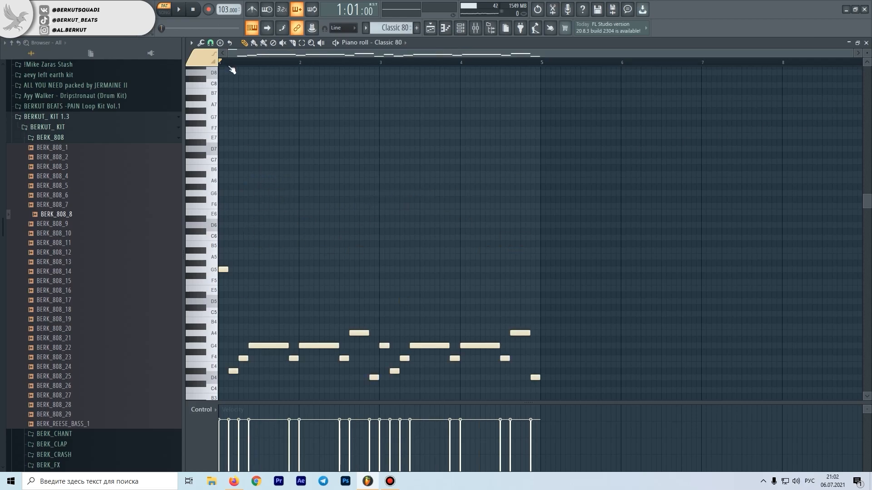
Play the Classic 80 pattern's notes from the start, stop playback, and return to the playlist
key("space")
scroll(321, 259, "down", 4)
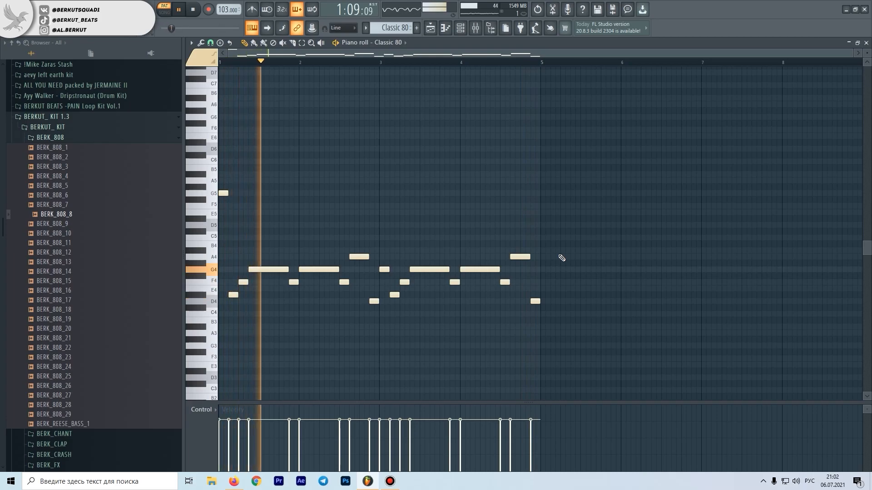
key("space")
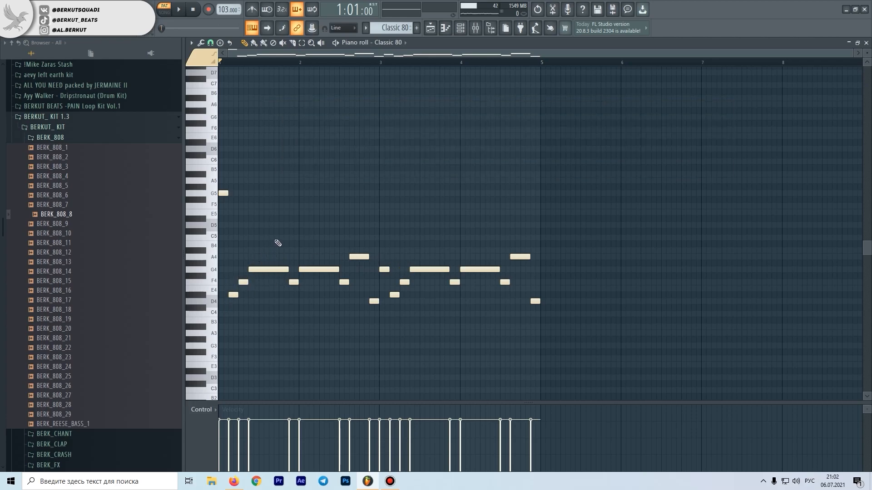
left_click_drag(279, 252, 298, 294)
left_click(313, 254, "ctrl")
key("F5")
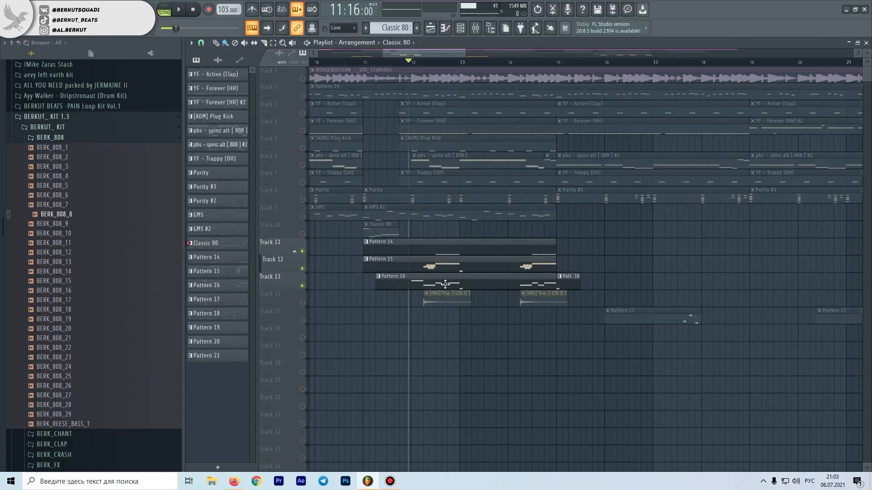
Open Pattern 14's pbs - cowtriangle [ Perc ] notes in the piano roll and audition the C6 pitch
double_click(440, 283)
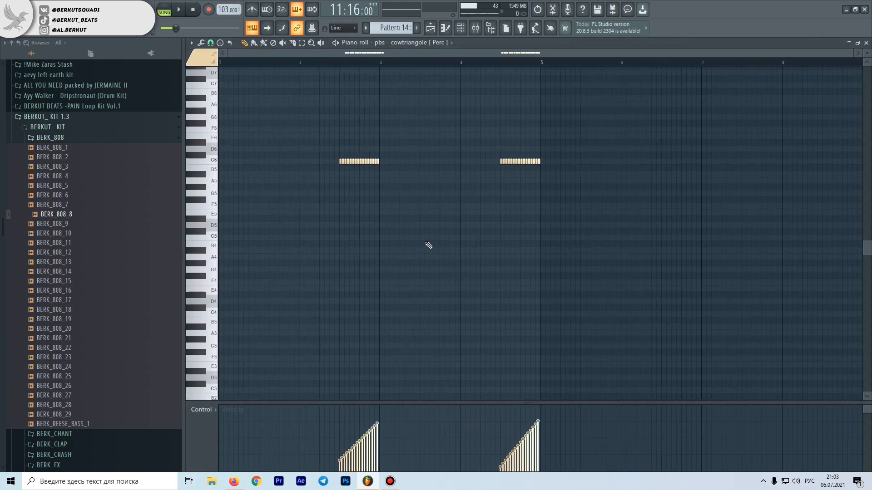
double_click(346, 162)
mouse_move(211, 163)
left_mouse_down()
mouse_move(215, 192)
mouse_move(215, 160)
left_mouse_up()
Select the first C6 percussion roll, ending at bar 3, and reshape its note velocities into a steadily rising ramp
left_click_drag(324, 195, 425, 131)
scroll(351, 193, "up", 4)
scroll(355, 196, "up", 2)
scroll(349, 414, "down", 5)
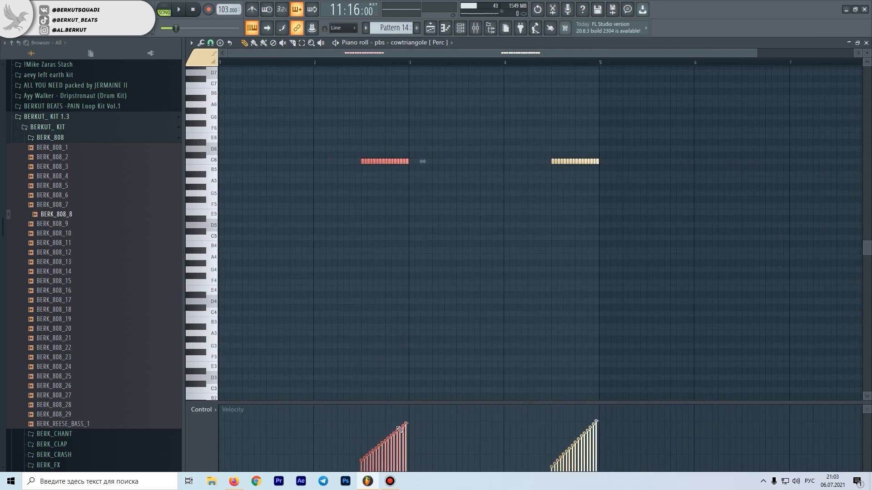
mouse_move(411, 423)
left_mouse_down()
mouse_move(449, 408)
mouse_move(515, 424)
mouse_move(437, 410)
mouse_move(358, 460)
mouse_move(418, 414)
left_mouse_up()
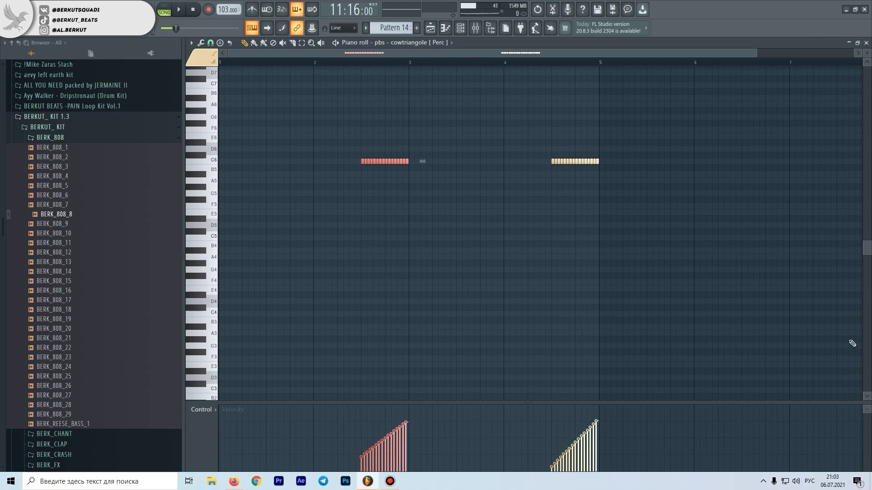
left_click_drag(363, 470, 423, 412)
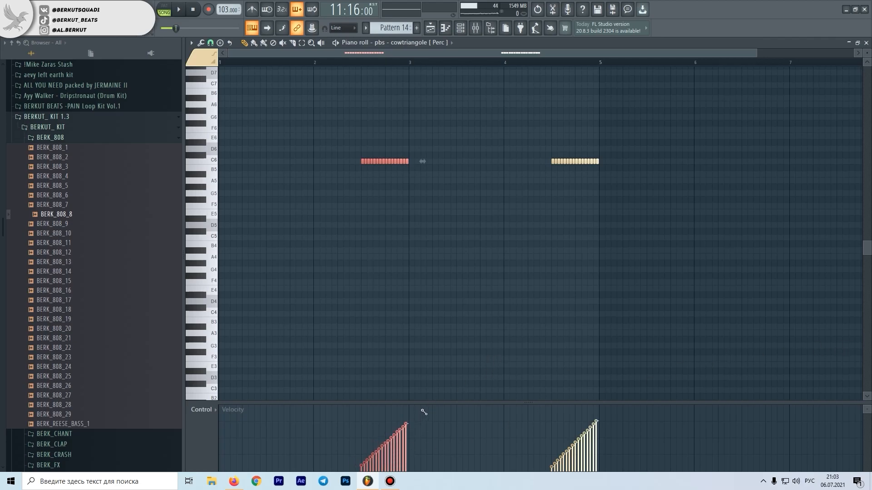
Play back the cowtriangle roll, stop it, and close the piano roll
key("space")
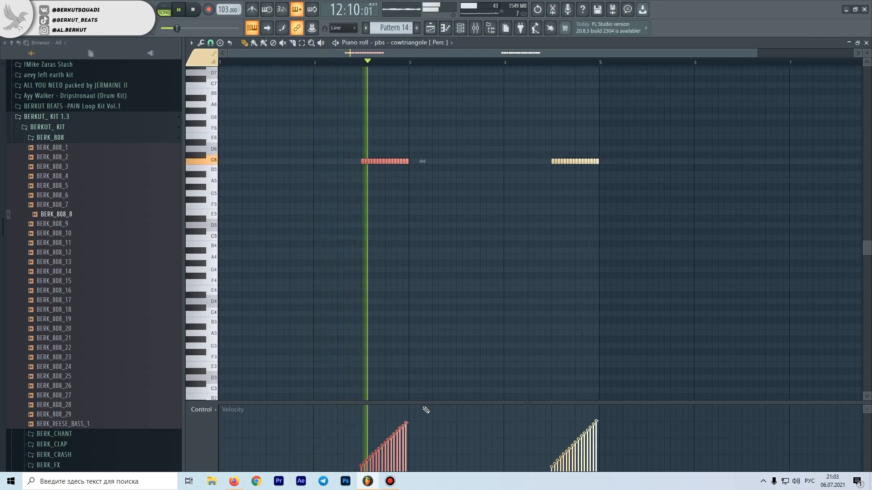
key("space")
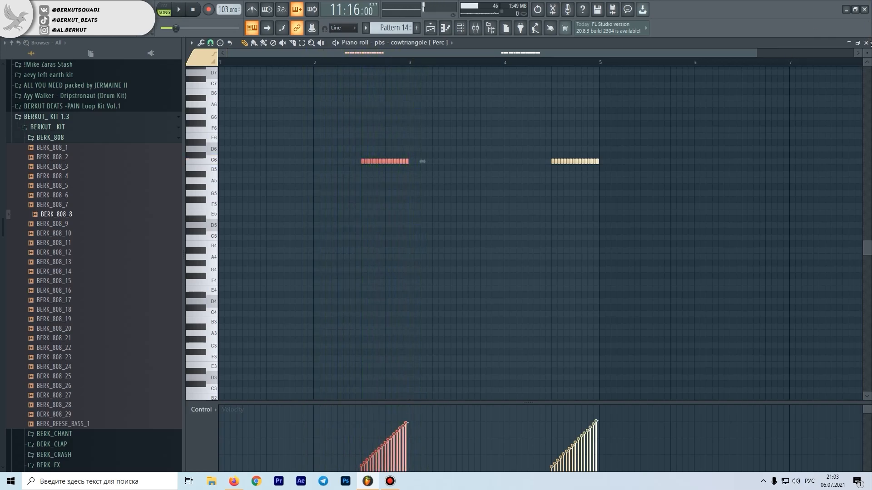
left_click(866, 43)
Open Pattern 15's 3x Osc notes in the piano roll, switch playback to pattern mode and set the playhead just after bar 2
double_click(409, 268)
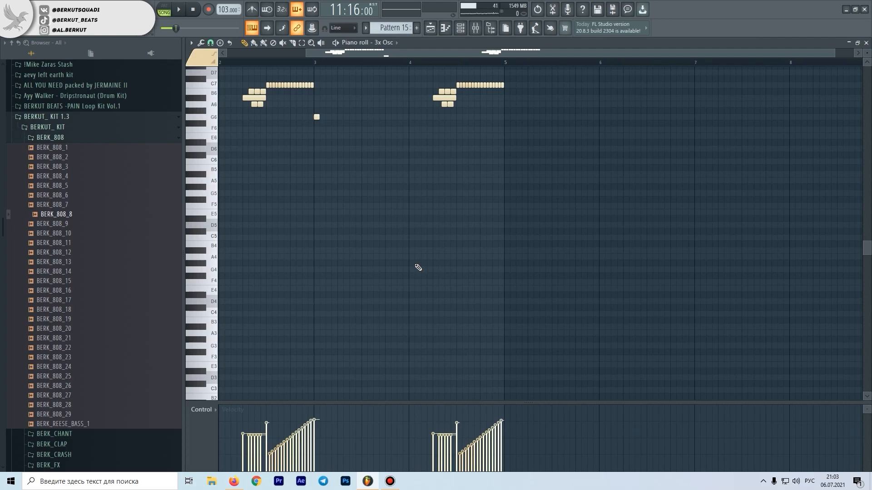
left_click(306, 63)
left_click(164, 10)
left_click(302, 63)
scroll(326, 142, "up", 3)
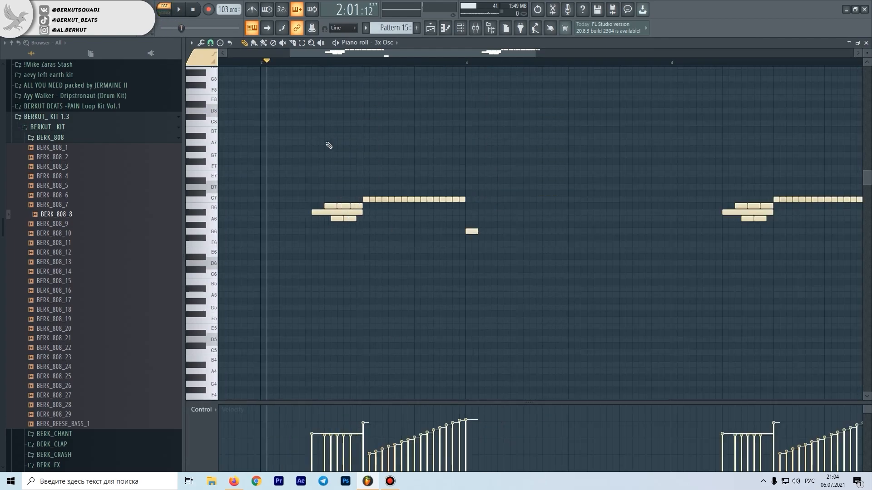
scroll(329, 154, "up", 3)
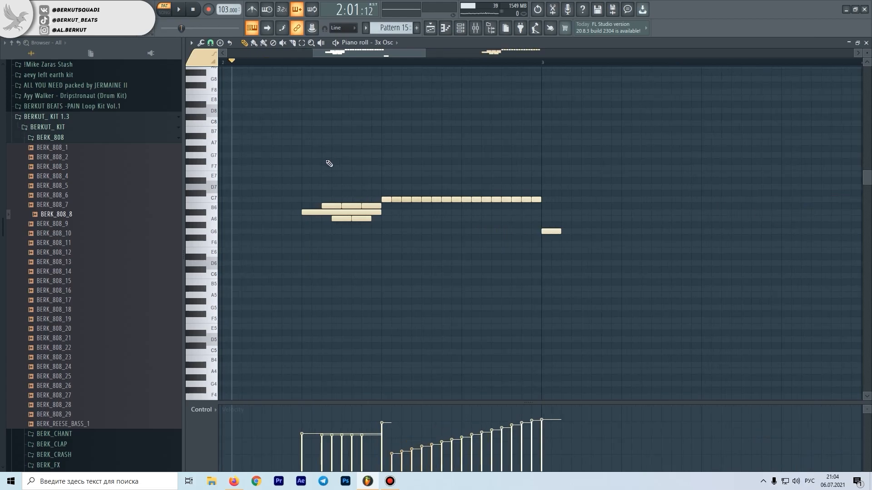
scroll(332, 178, "up", 3)
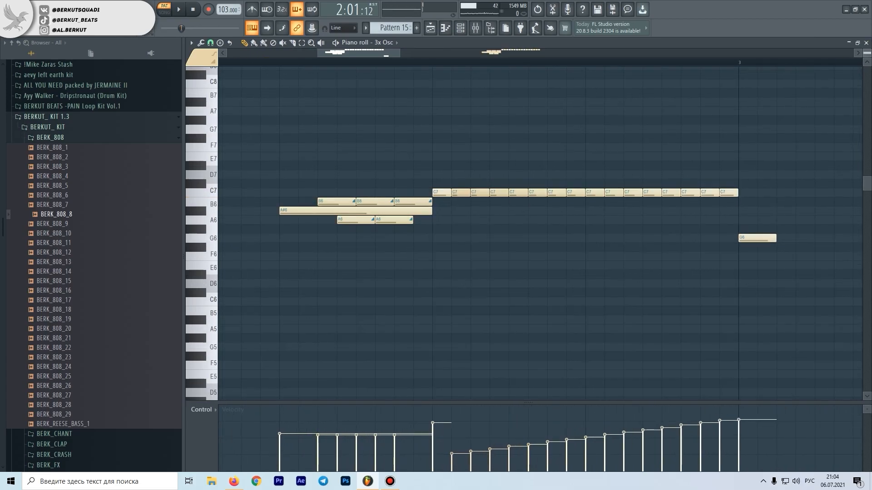
Select the first group of overlapping A6, A#6 and B6 notes in Pattern 15 for examination
left_click_drag(441, 274, 320, 200)
scroll(398, 223, "down", 2)
scroll(397, 224, "down", 3)
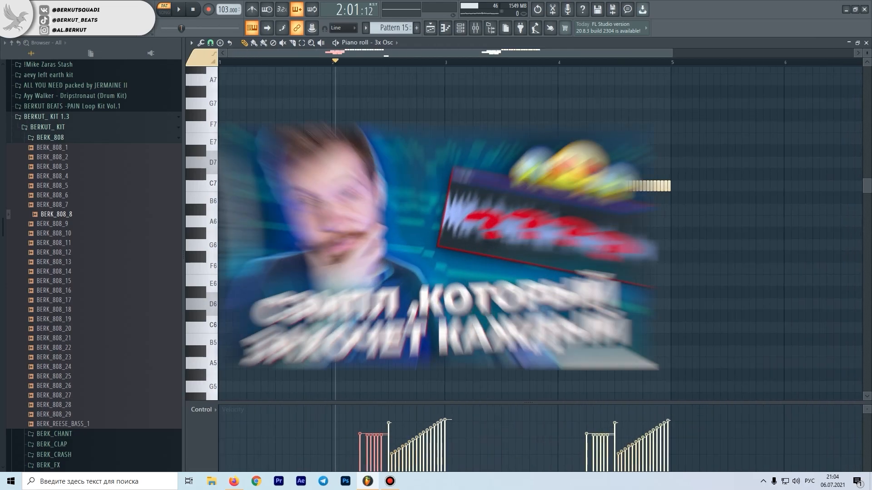
left_click_drag(435, 223, 389, 222)
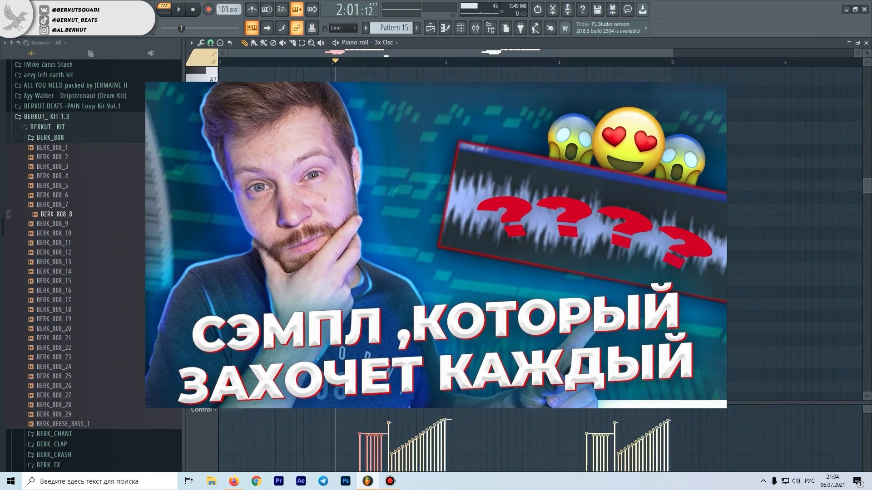
left_click(394, 207, "ctrl")
left_click(390, 188)
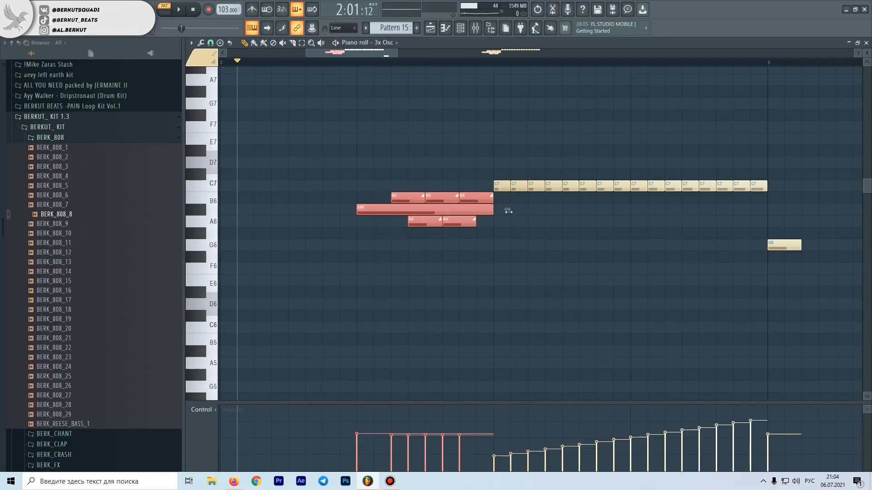
Examine the long A#6 note between the A6 and B6 slide notes and audition its pitch
left_click_drag(527, 246, 357, 198)
left_click(369, 192, "ctrl")
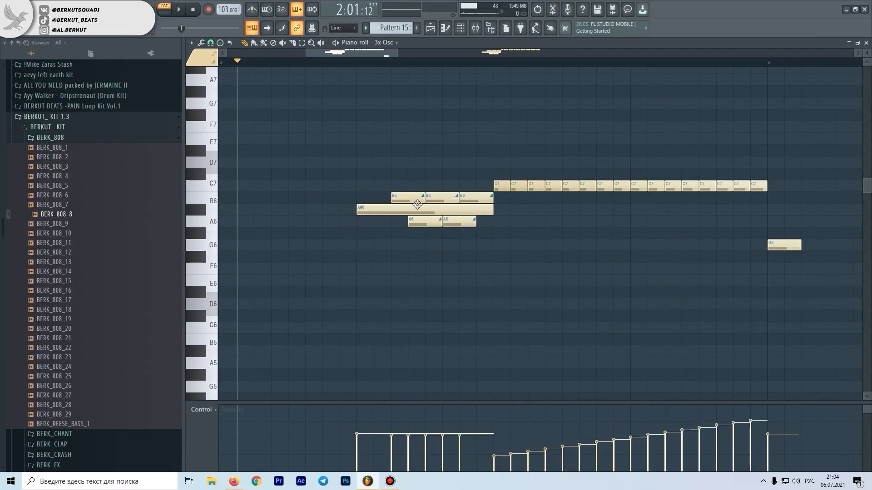
left_click(381, 211)
left_click(206, 211)
Select the run of short C7 notes before bar 3 and play it from its first note
scroll(425, 198, "down", 3)
left_click_drag(459, 187, 630, 191)
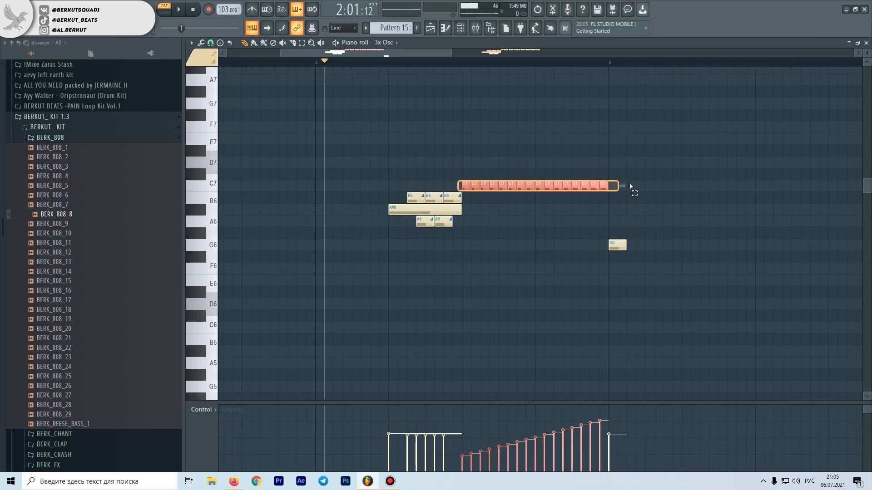
left_click(463, 62)
key("space")
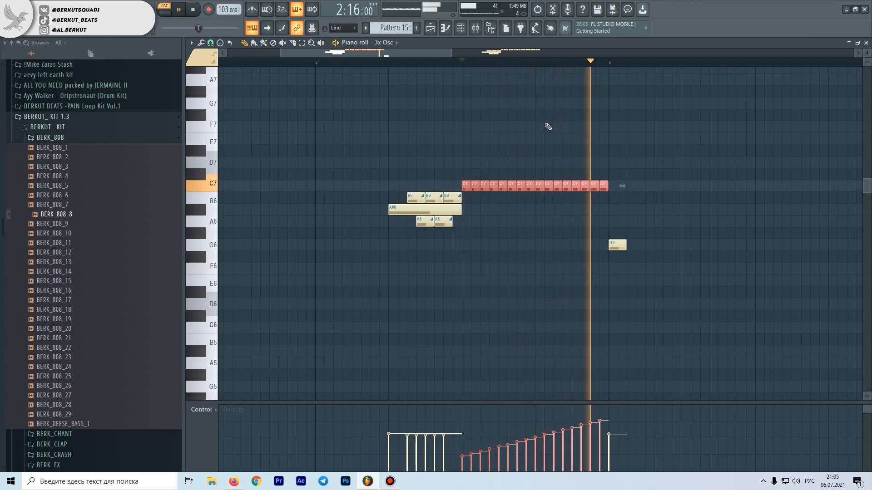
Stop playback of the short C7 notes and close Pattern 15's piano roll
scroll(547, 127, "down", 3)
key("space")
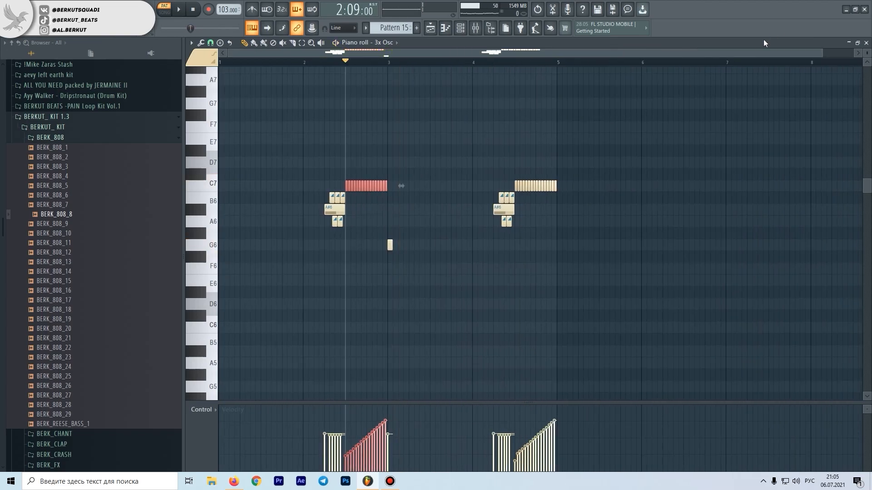
left_click(866, 42)
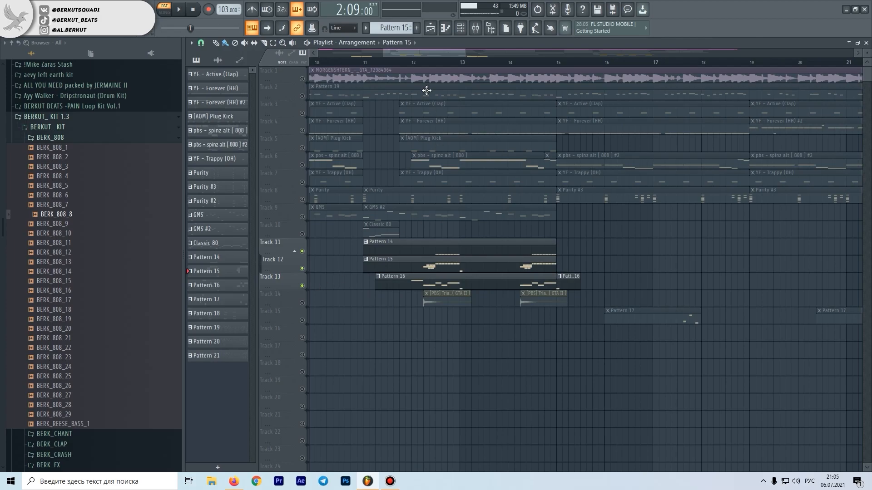
Set the song playhead to 11:13 and open Pattern 16's One notes in the piano roll
left_click(399, 67)
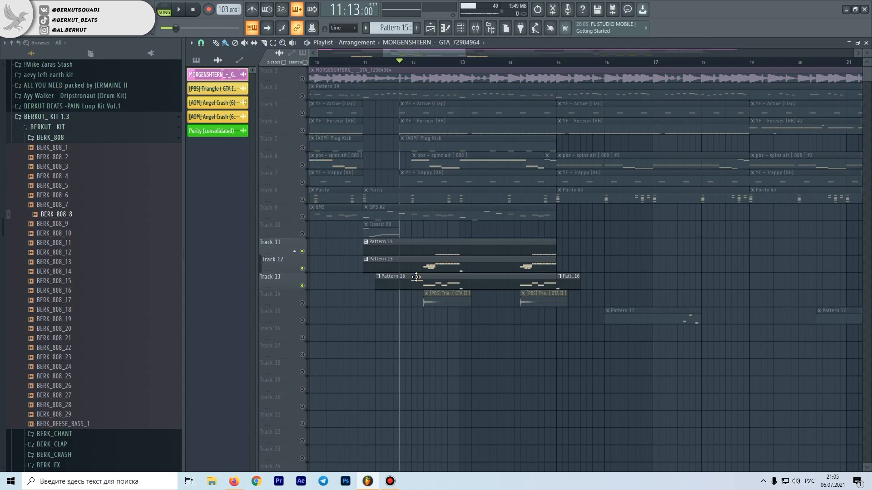
double_click(417, 277)
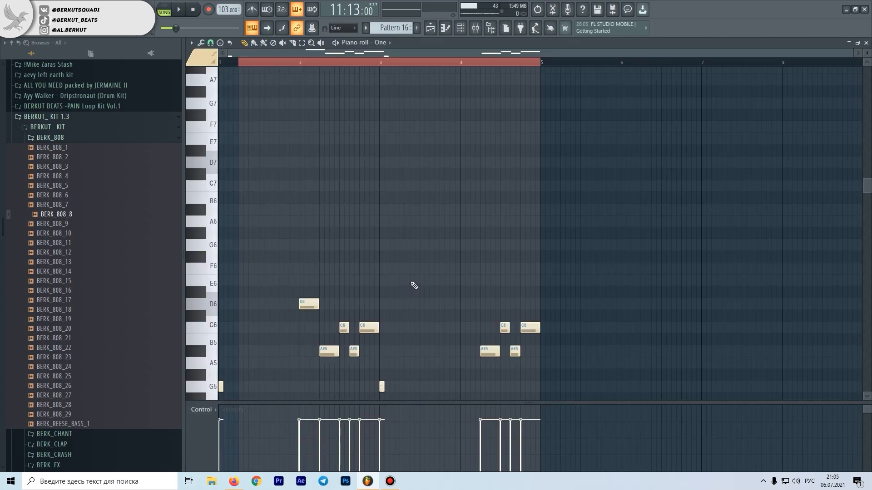
scroll(408, 285, "down", 5)
scroll(241, 212, "up", 4)
scroll(253, 216, "down", 1)
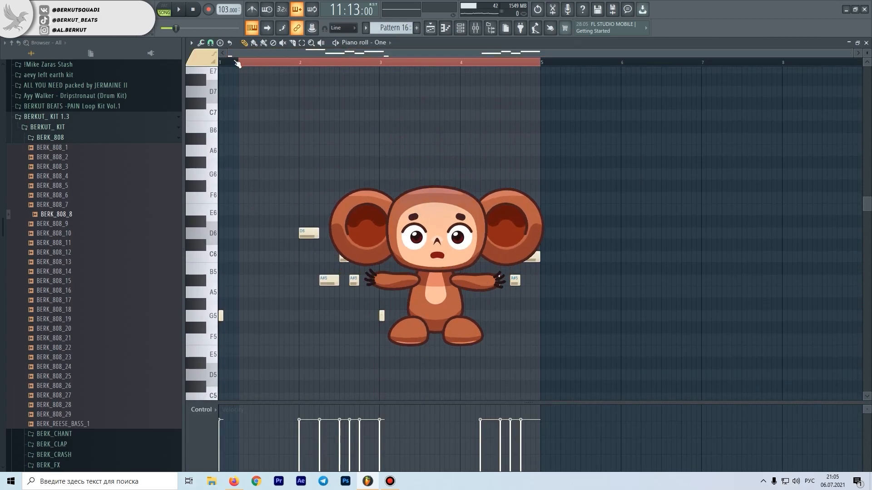
Play Pattern 16's first phrase and its repeat before bar 5, stop playback and close the piano roll
key("space")
scroll(320, 137, "up", 4)
scroll(320, 137, "down", 4)
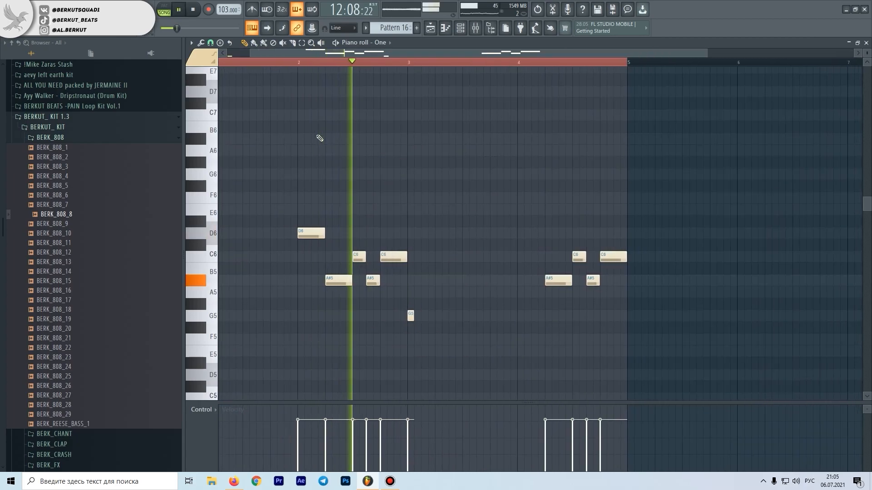
scroll(320, 138, "down", 1)
left_click(485, 62)
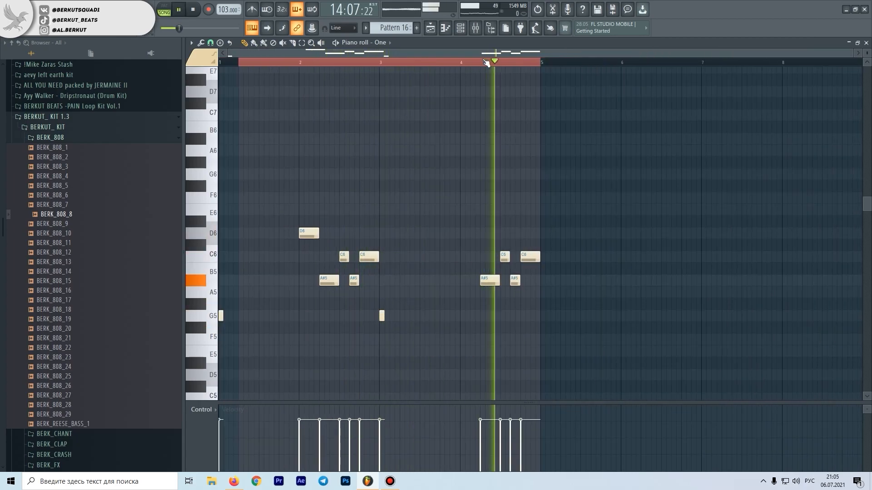
key("space")
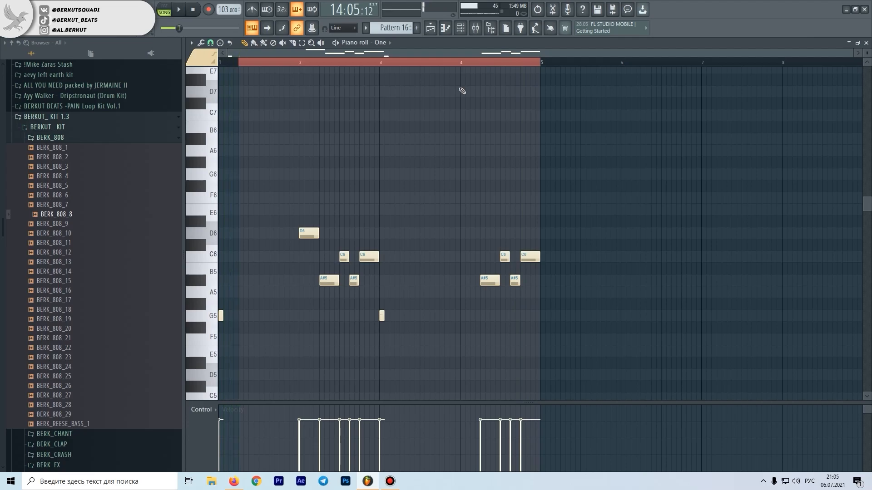
left_click(866, 44)
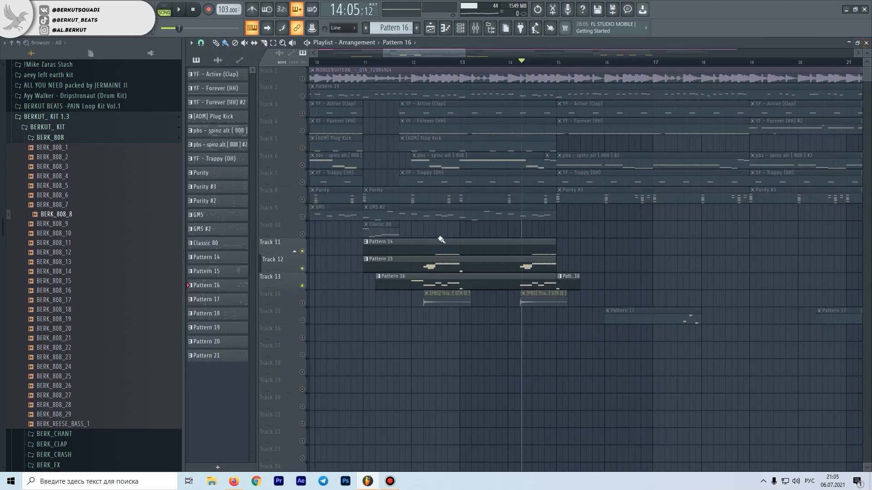
Examine the 3x Osc and FabFilter One instrument settings from the channel rack, then close them
double_click(415, 270)
left_click(866, 43)
left_click(434, 31)
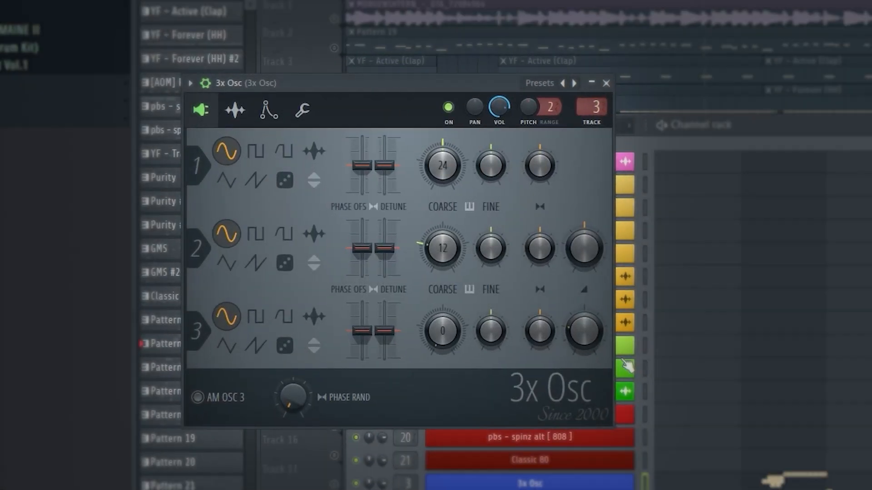
left_click(453, 383)
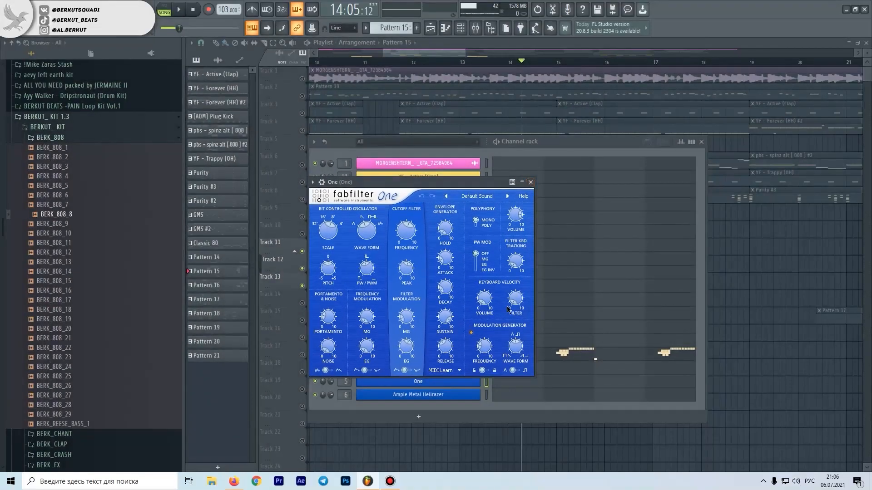
left_click(530, 183)
Unmute Tracks 8 to 10 and play the melody layers together with Patterns 14 to 16 from bar 11
scroll(347, 272, "up", 2)
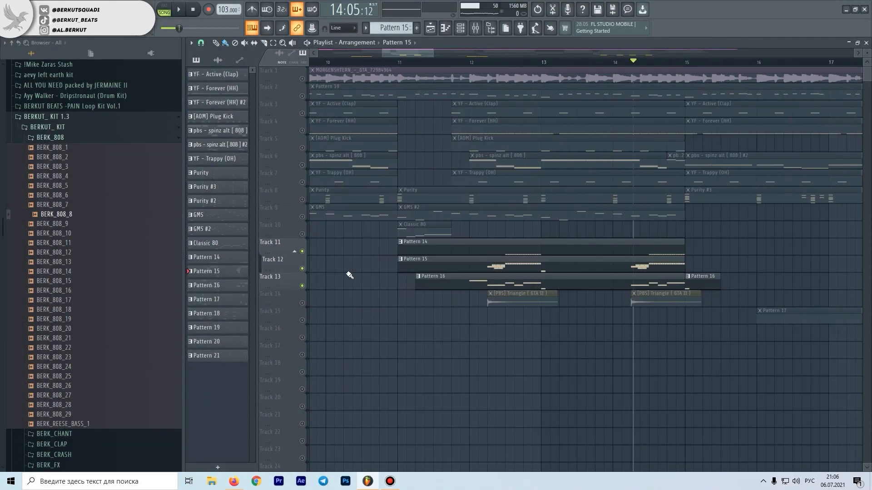
left_click_drag(303, 234, 304, 200)
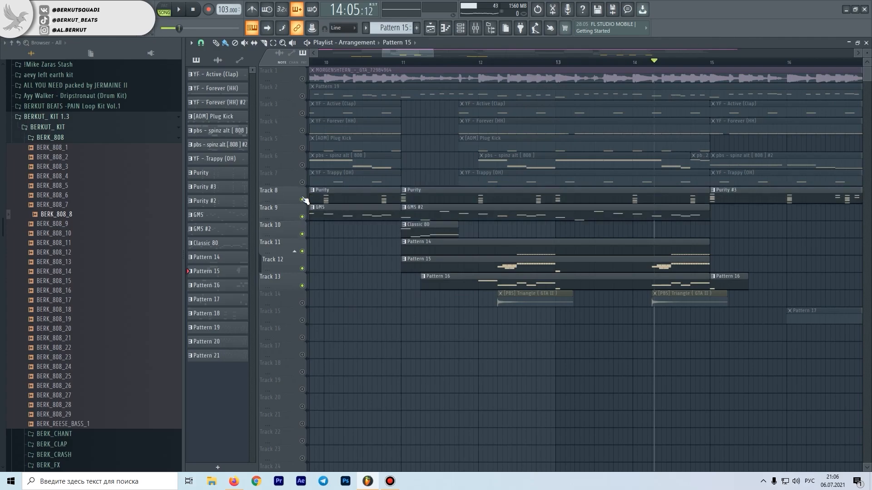
left_click(401, 63)
key("space")
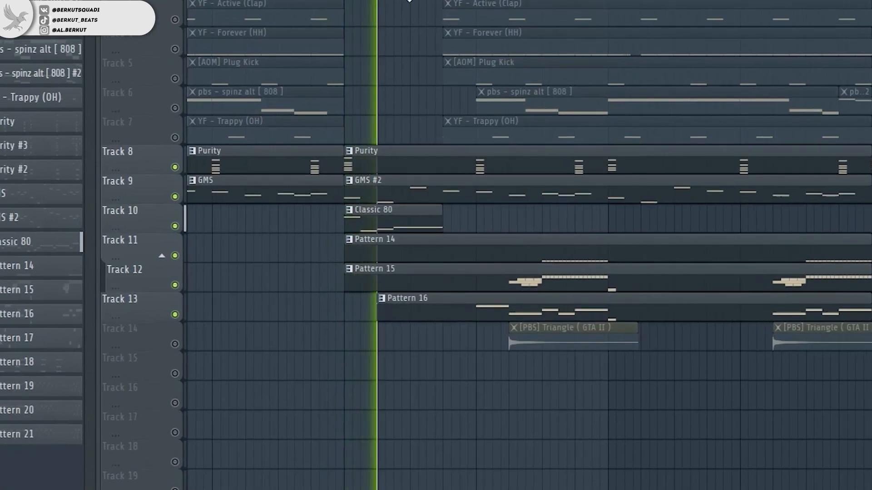
scroll(478, 183, "down", 1)
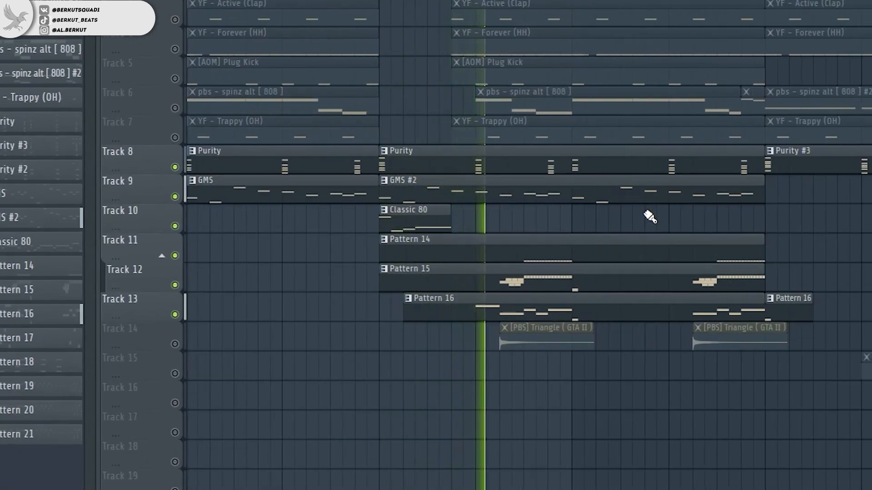
scroll(716, 242, "up", 2)
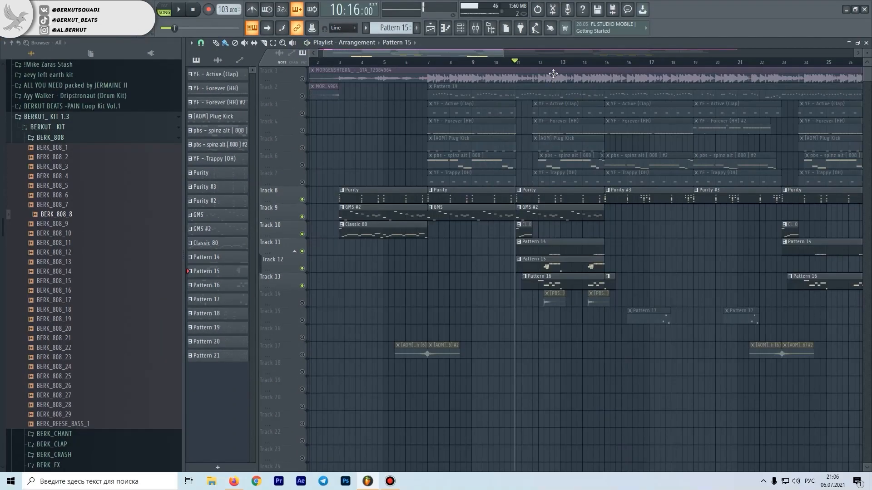
Set the playhead to 11:15, open the mixer and play the melody section
left_click(544, 63)
left_click_drag(544, 63, 536, 61)
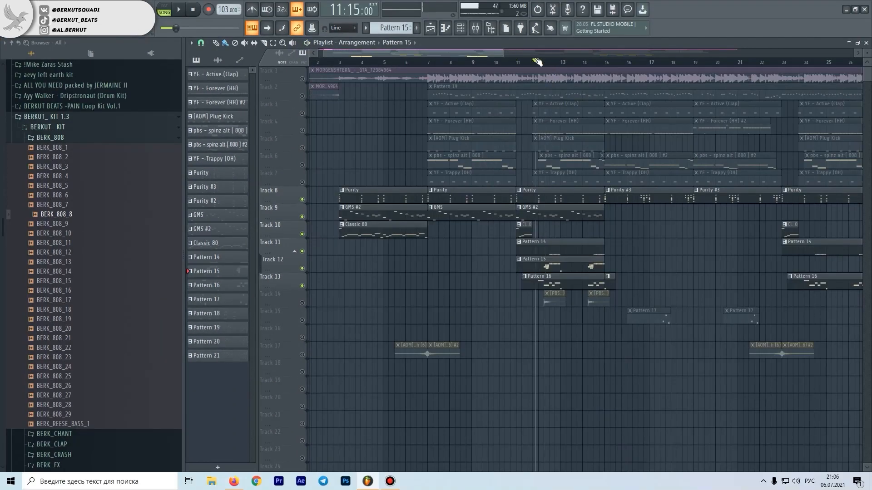
left_click(475, 28)
key("space")
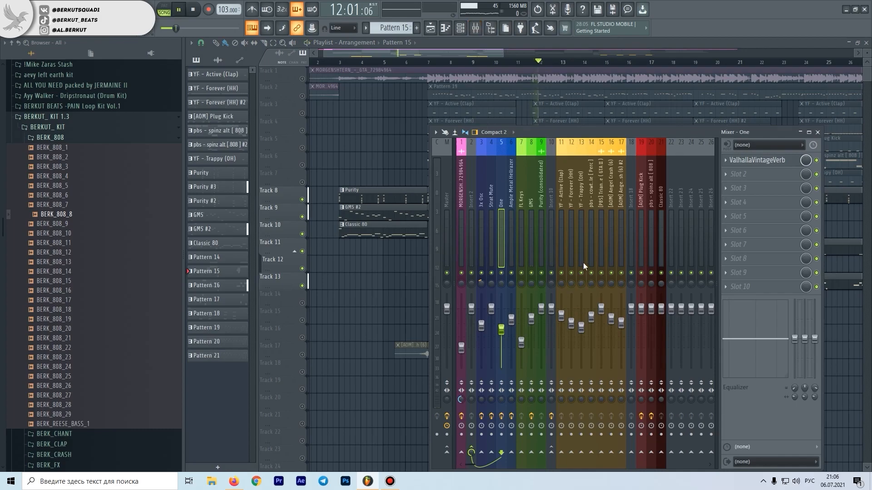
Stop playback and load ValhallaVintageVerb into slot 1 of the pbs - cowtriangle percussion mixer track
left_click(593, 252)
key("space")
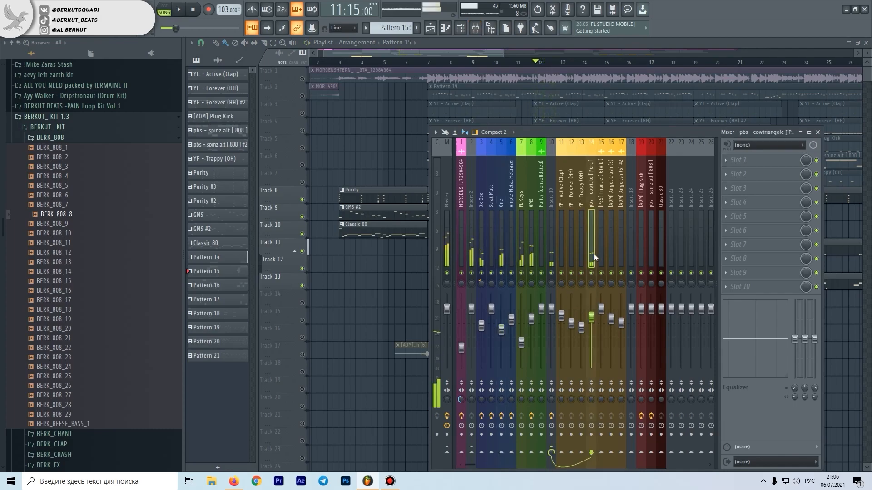
left_click(723, 159)
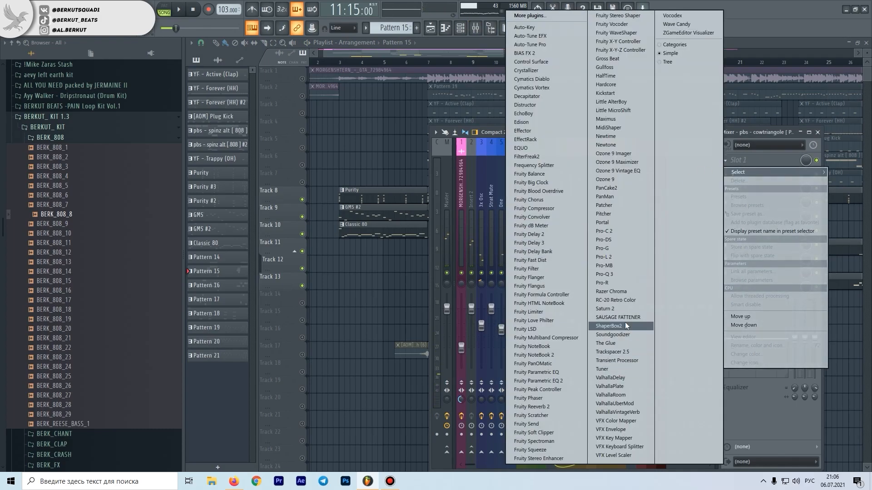
left_click(640, 411)
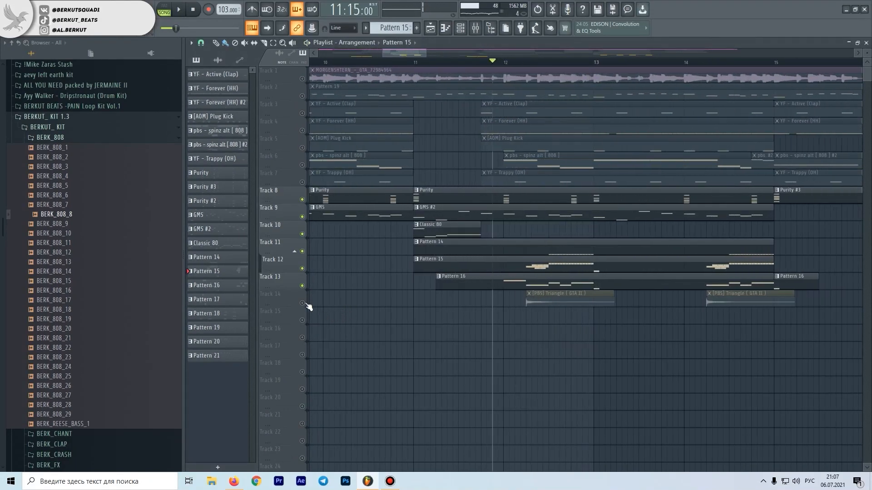
Unmute Track 14, inspect the [PBS] Triangle ( GTA II ) clip's sample settings and close them
scroll(483, 306, "down", 3)
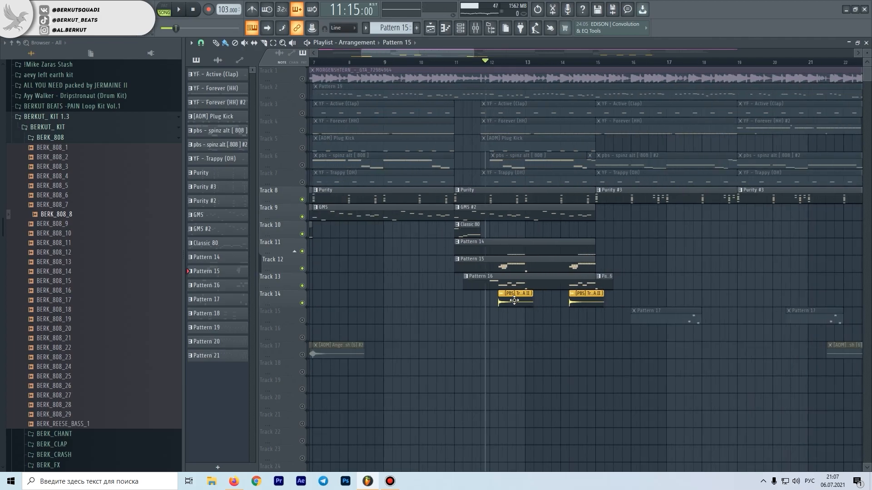
double_click(514, 300)
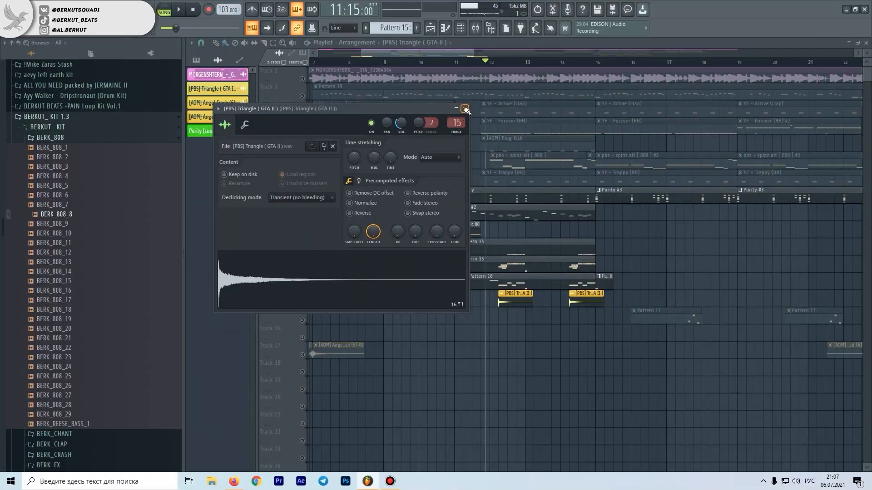
left_click(466, 109)
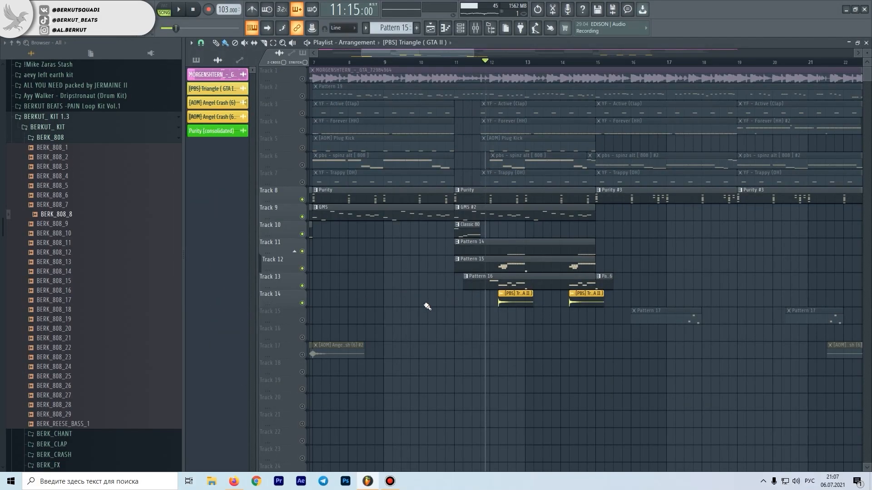
Unmute Track 17 and play its [AOM] Angel Crash (6) clips across the transition into bar 7
scroll(444, 308, "down", 3)
scroll(350, 353, "up", 3)
left_click(302, 355)
left_click(446, 62)
key("space")
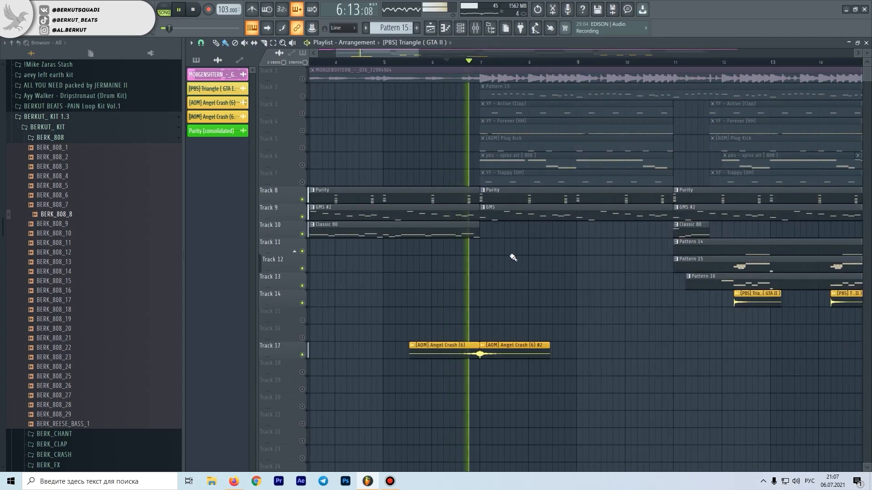
Unmute Track 15, examine Pattern 17's Strat Mute notes in the piano roll and return to the playlist
scroll(508, 265, "up", 2)
scroll(536, 319, "up", 2)
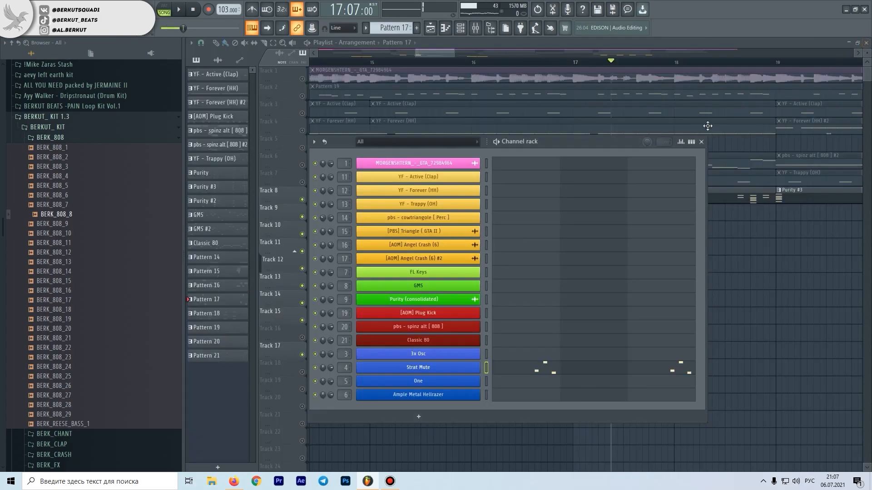
key("F6")
scroll(794, 252, "down", 5)
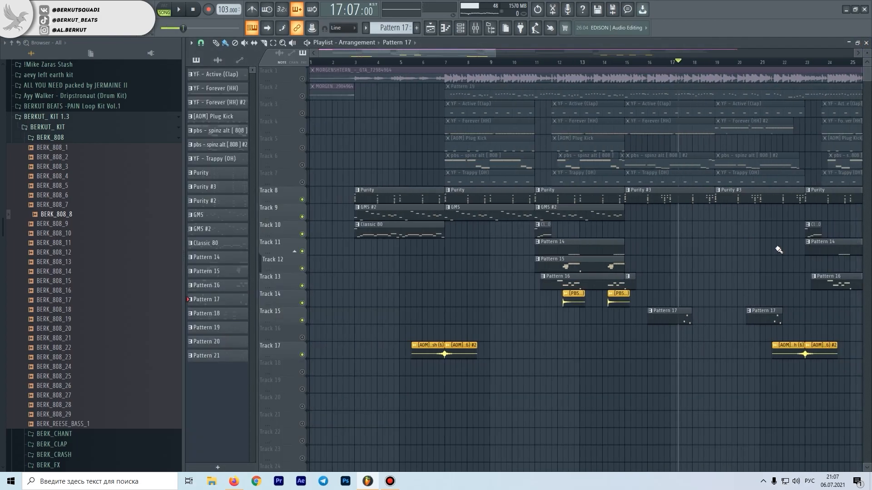
Play the arrangement with its layers combined and set the playhead to 16:07
scroll(809, 307, "up", 3)
left_click(470, 62)
key("space")
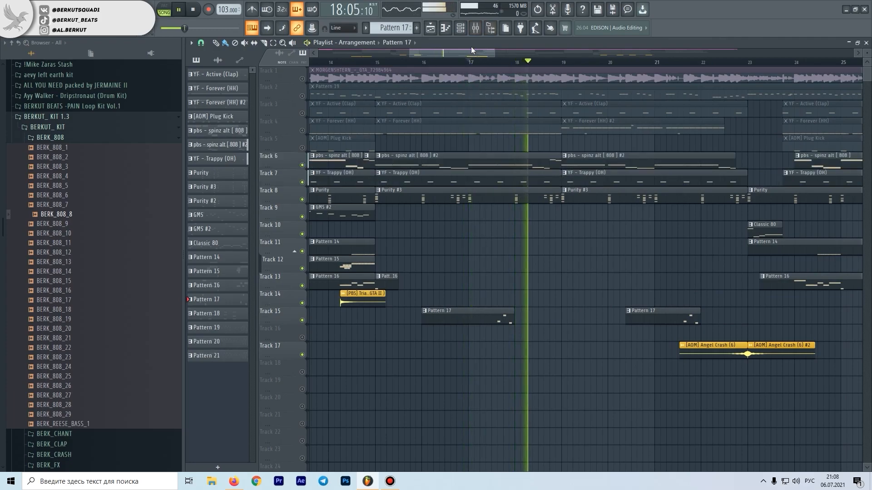
left_click(441, 61)
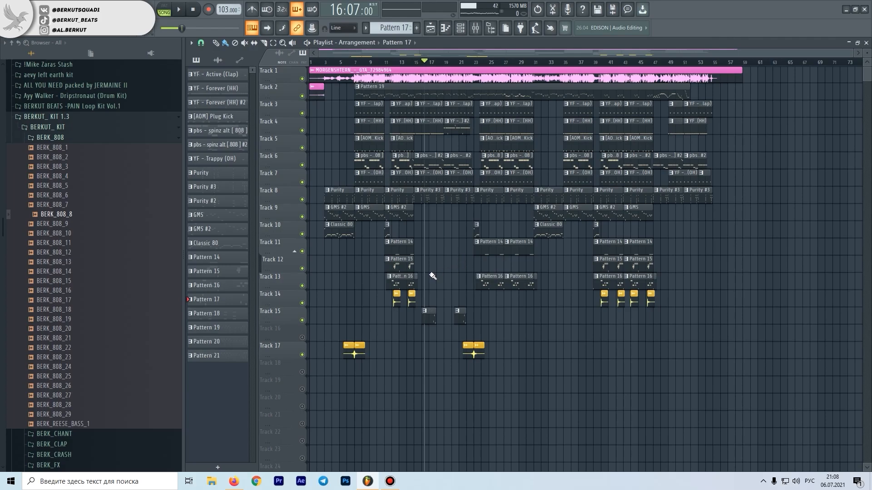
Open the mixer, move it over the playlist and inspect Cymatics Diablo on the pbs - spinz alt [ 808 ] track
left_click(476, 28)
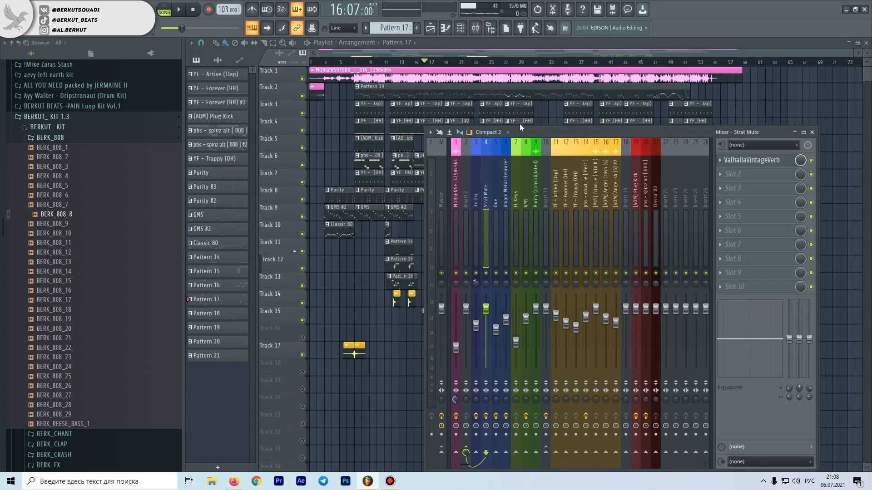
left_click_drag(520, 127, 407, 105)
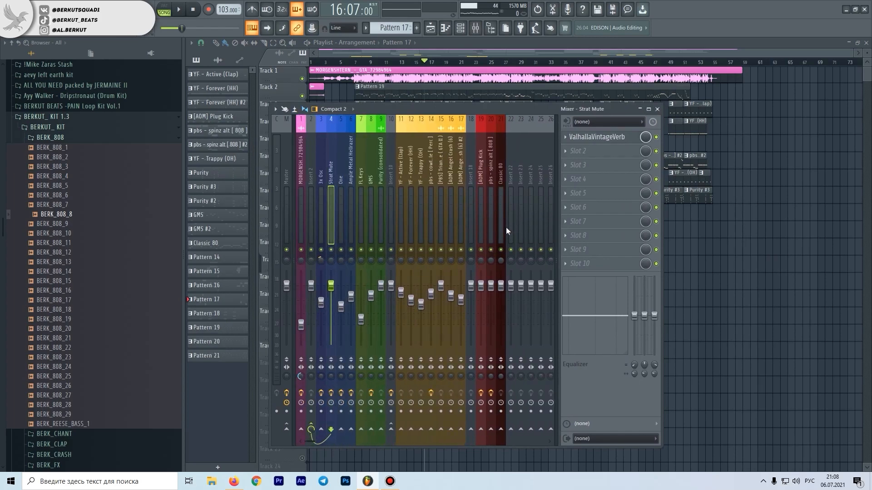
left_click(503, 230)
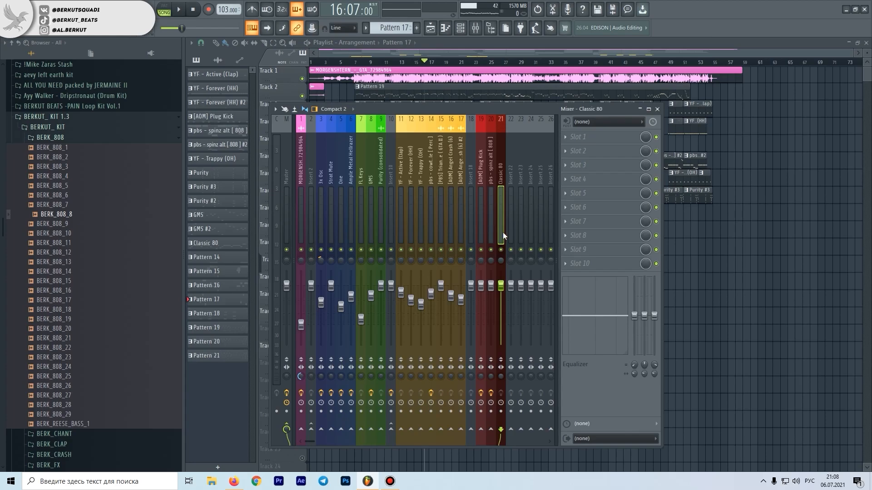
left_click(495, 233)
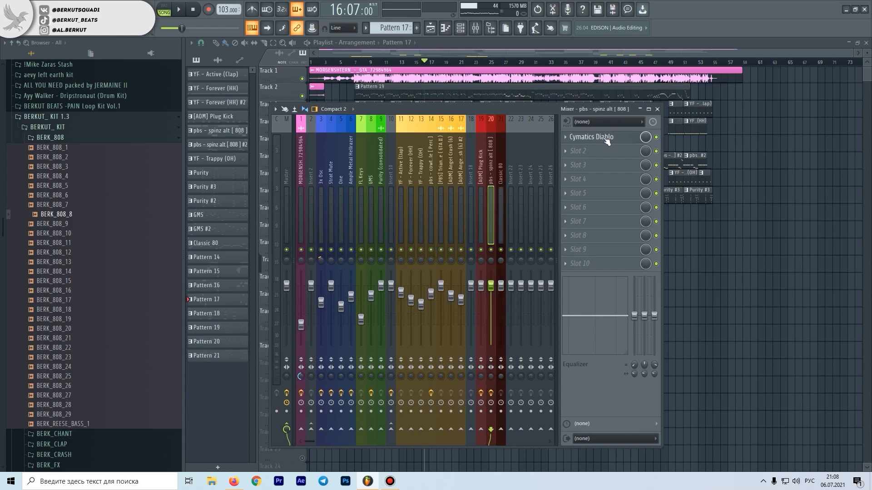
left_click(601, 137)
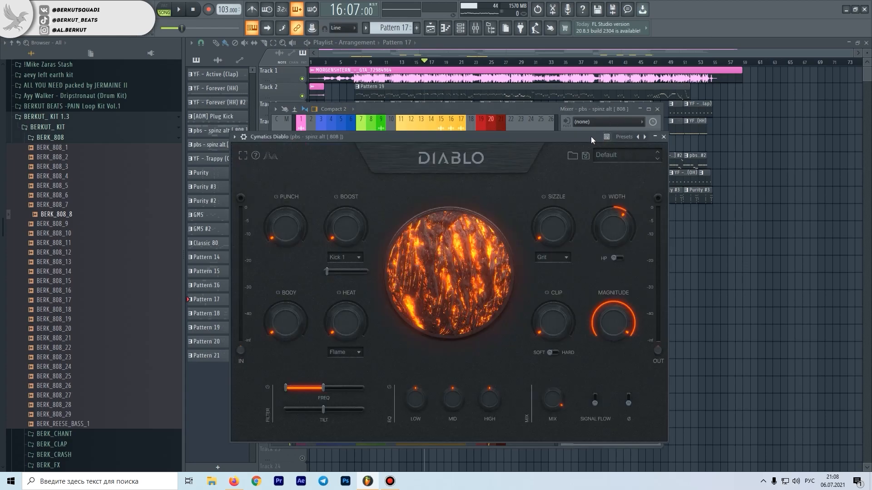
left_click(663, 137)
Play the soloed 808 track with Cymatics Diablo bypassed for comparison, and examine Diablo's 808 - Luxury preset
key("space")
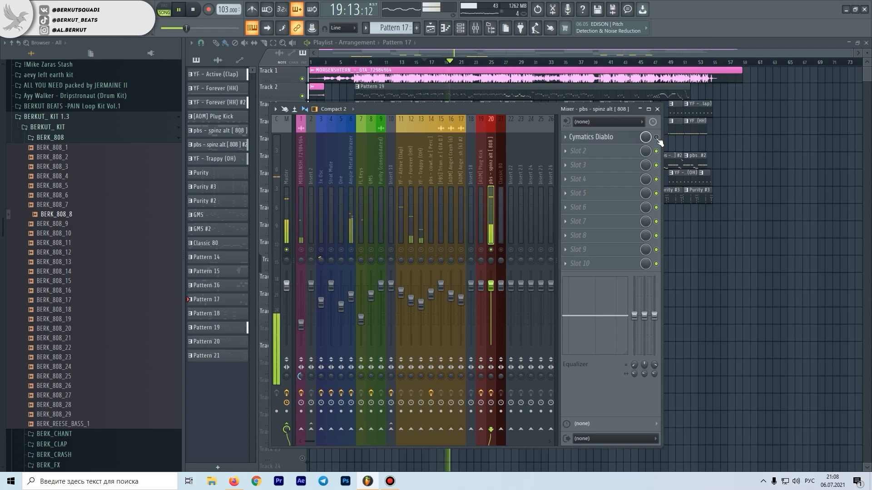
key("space")
left_click(611, 142)
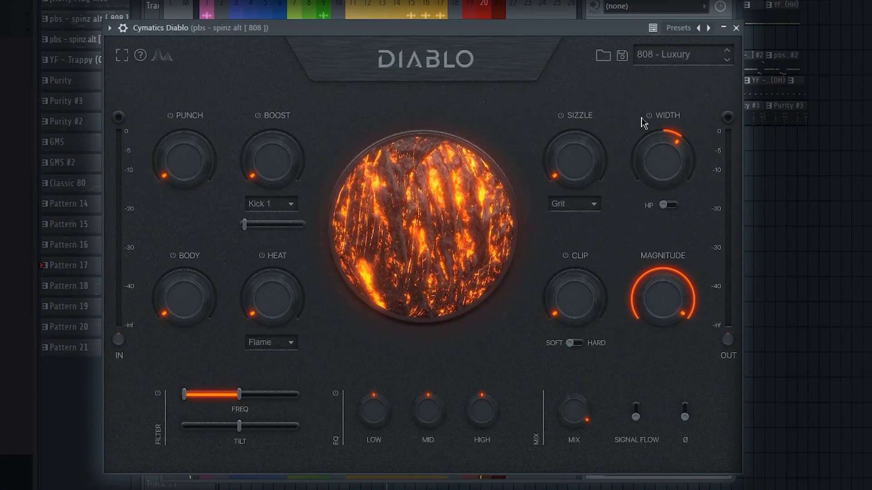
mouse_move(676, 142)
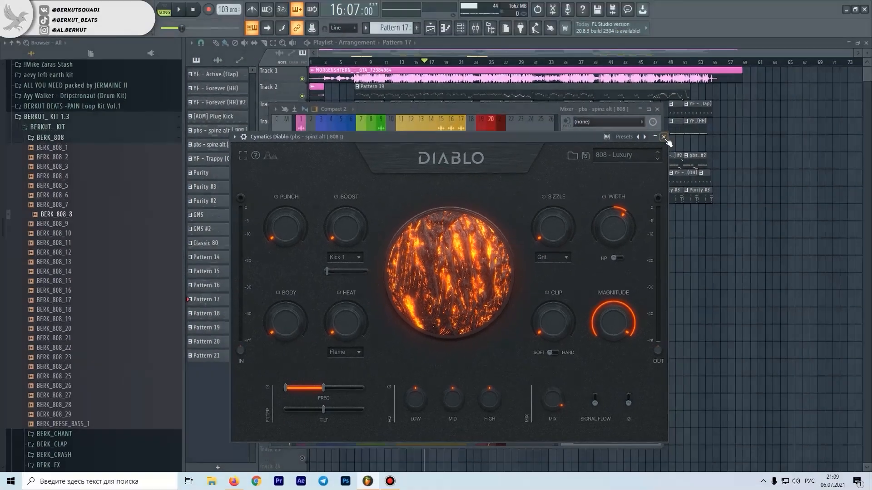
left_click(736, 28)
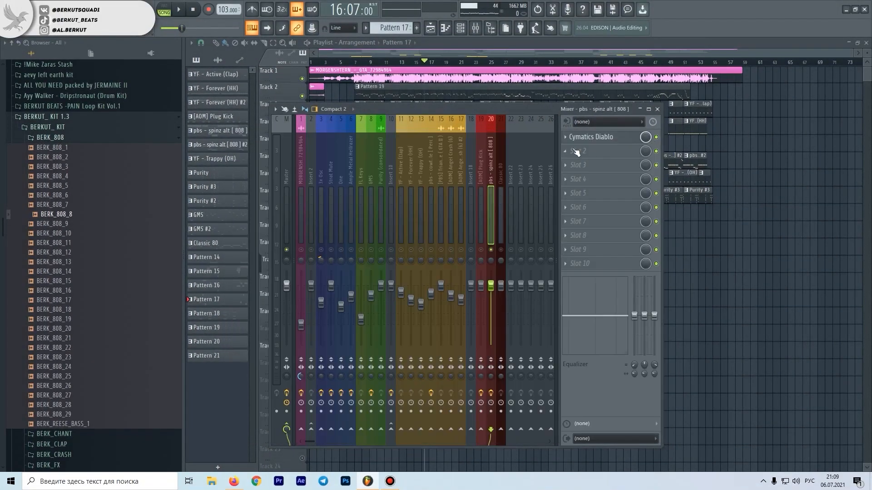
Inspect the Fruity peak controller on the [AOM] Plug Kick track and play the soloed kick together with the 808
left_click(483, 253)
left_click(619, 137)
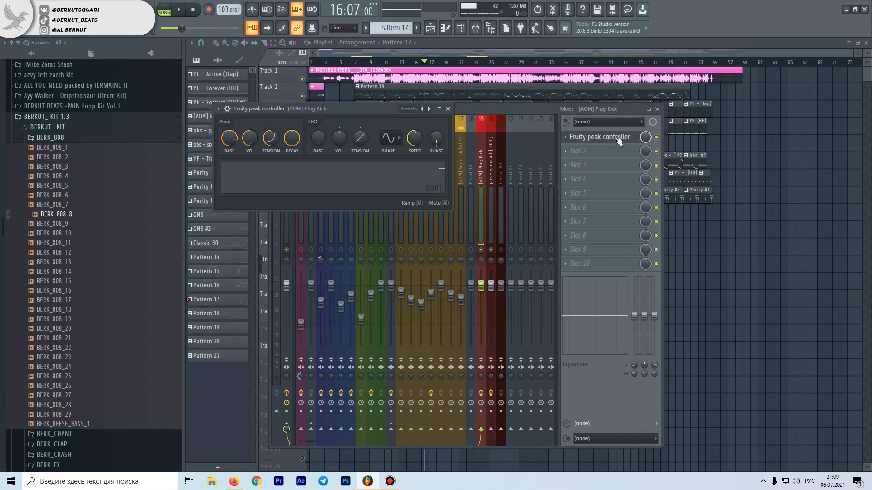
left_click(544, 142)
key("space")
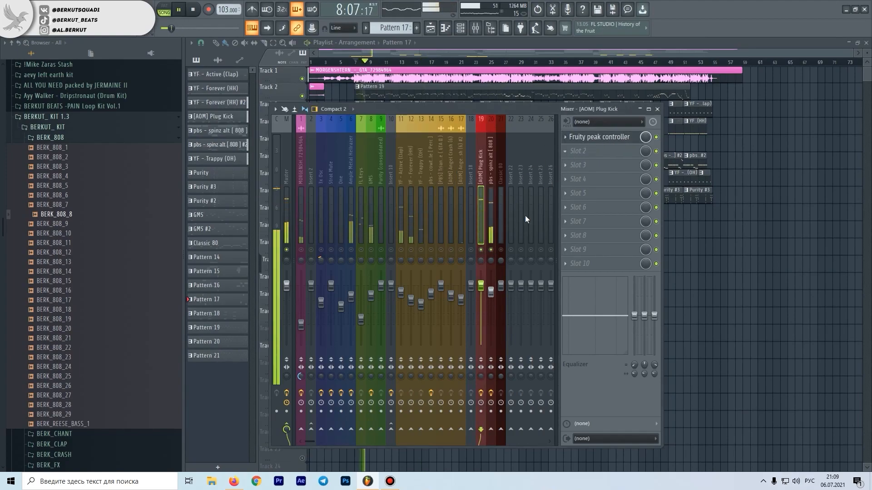
key("space")
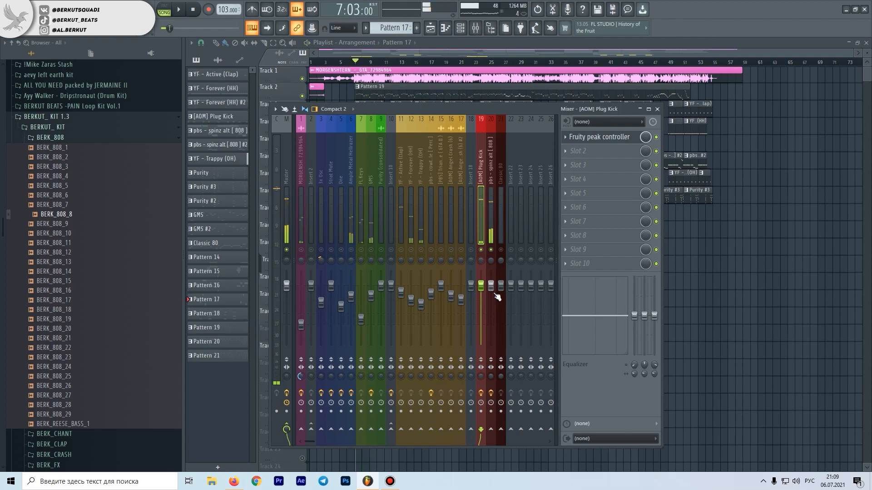
left_click(609, 139)
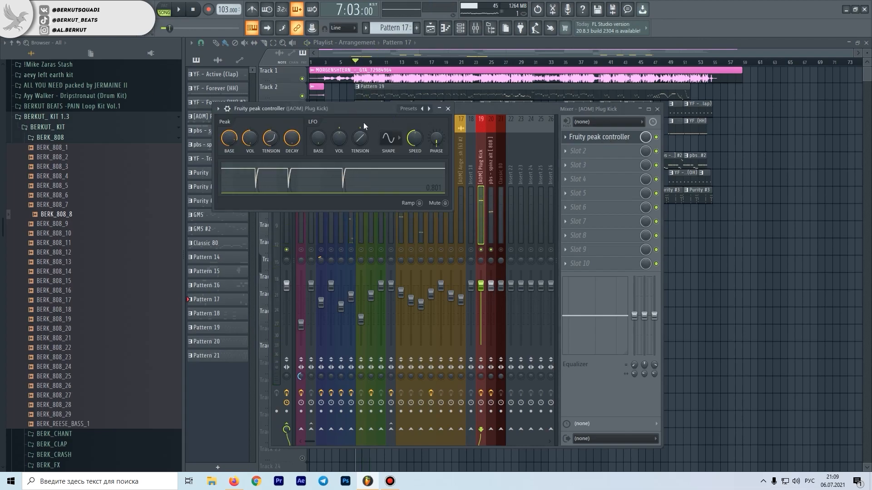
left_click(449, 108)
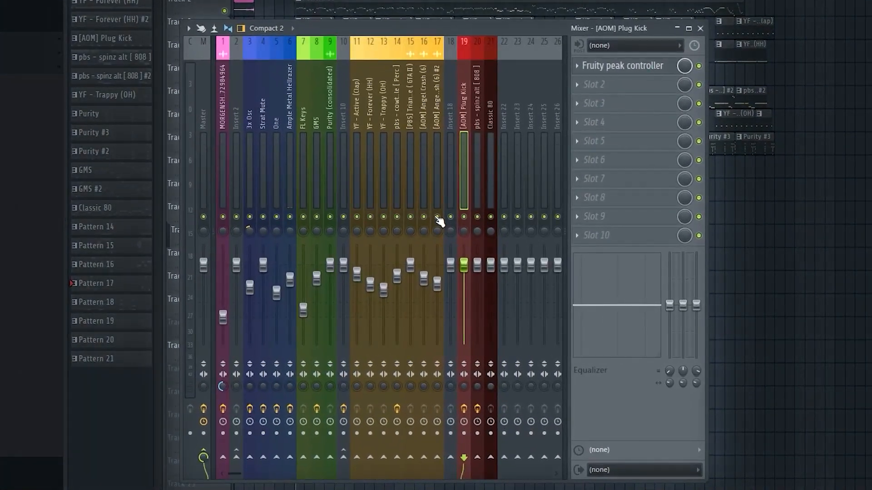
Solo the drum tracks 11 to 17 with Insert 10, play them, check the crash and cowtriangle tracks and restore all tracks
left_click_drag(436, 222, 359, 222)
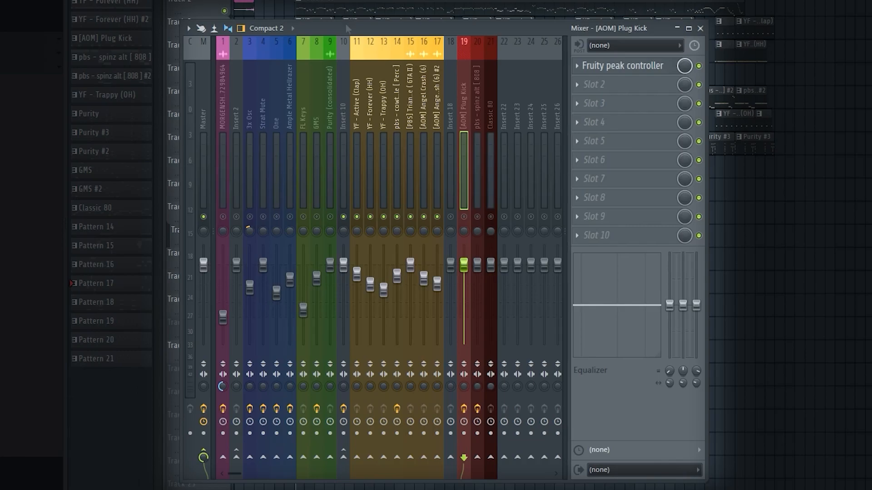
key("space")
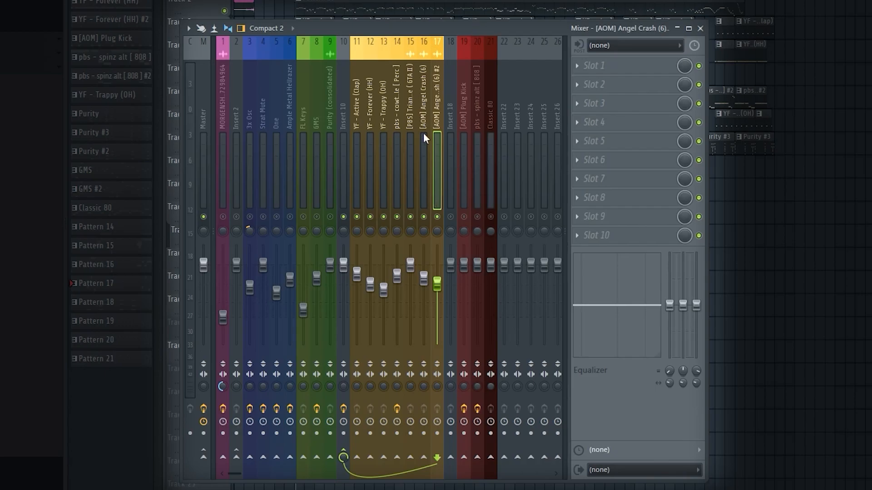
key("space")
left_click(418, 172)
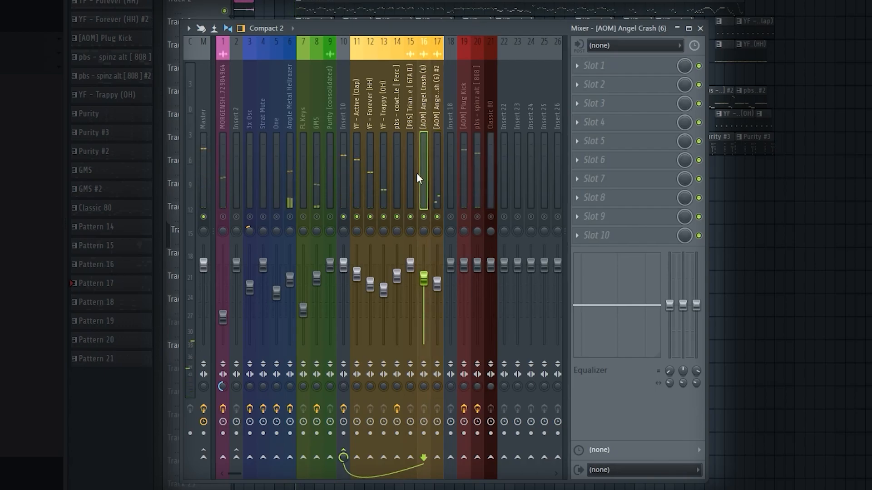
left_click(398, 172)
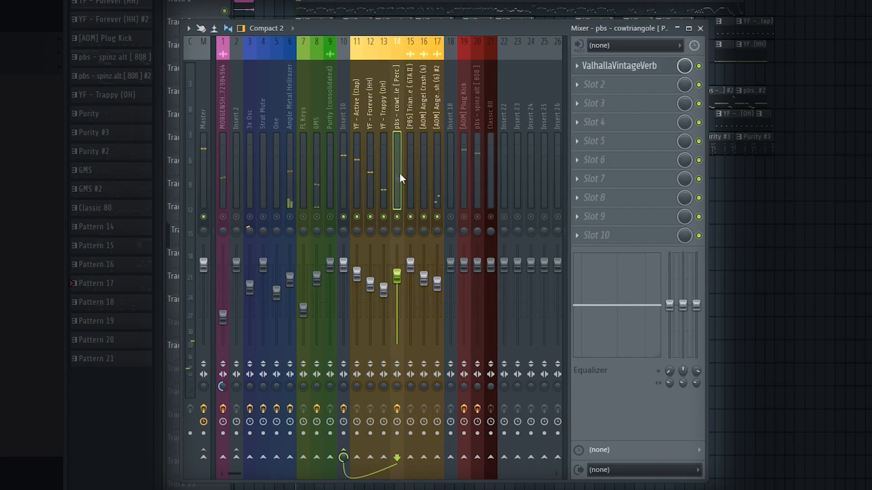
right_click(397, 217)
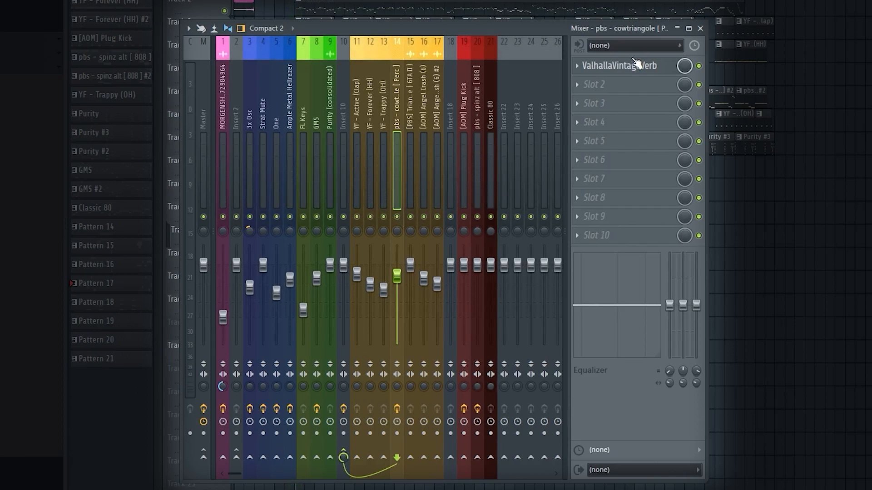
Examine how the drum tracks route into Insert 10, and review the melody tracks 3 to 9 and the MORGENSHTERN track
left_click(379, 193)
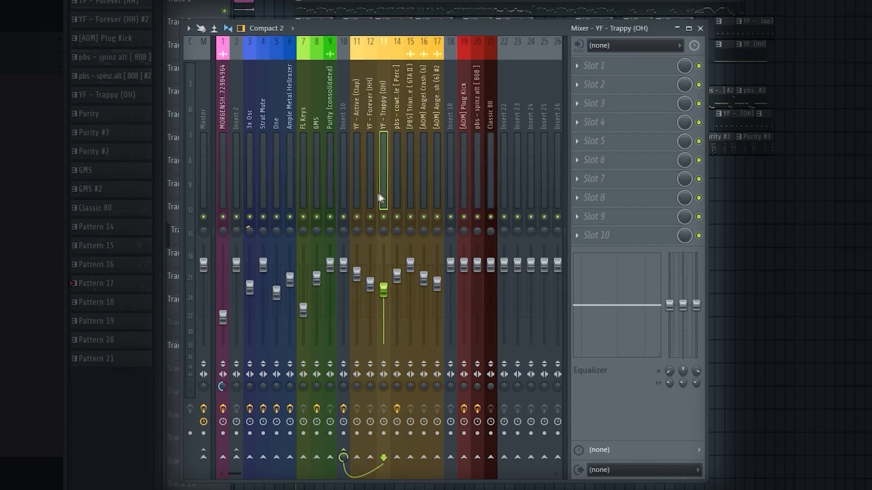
left_click(365, 193)
left_click(352, 195)
left_click(343, 192)
left_click(370, 185)
left_click(397, 184)
left_click(437, 182)
left_click(397, 183)
left_click(356, 184)
left_click(411, 184)
left_click(435, 185)
left_click(366, 186)
left_click(357, 190)
left_click_drag(356, 190, 437, 197)
left_click(345, 194)
left_click_drag(254, 189, 325, 190)
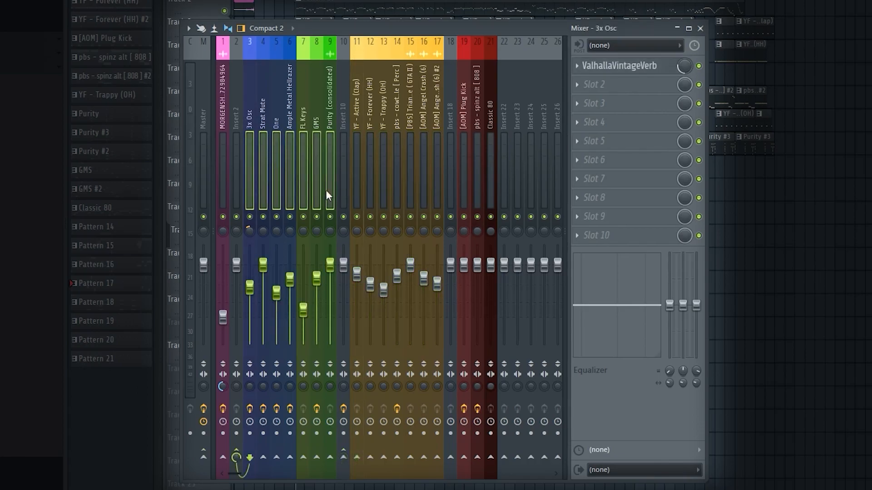
left_click(220, 174)
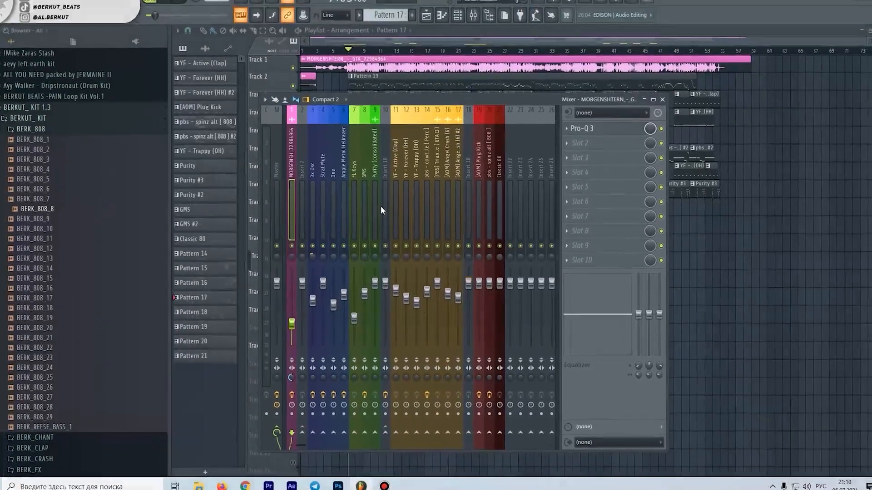
Open Pro-Q 3 on Insert 10, play the soloed drums through it and shift its low-cut band to a higher frequency
left_click(347, 176)
left_click(594, 81)
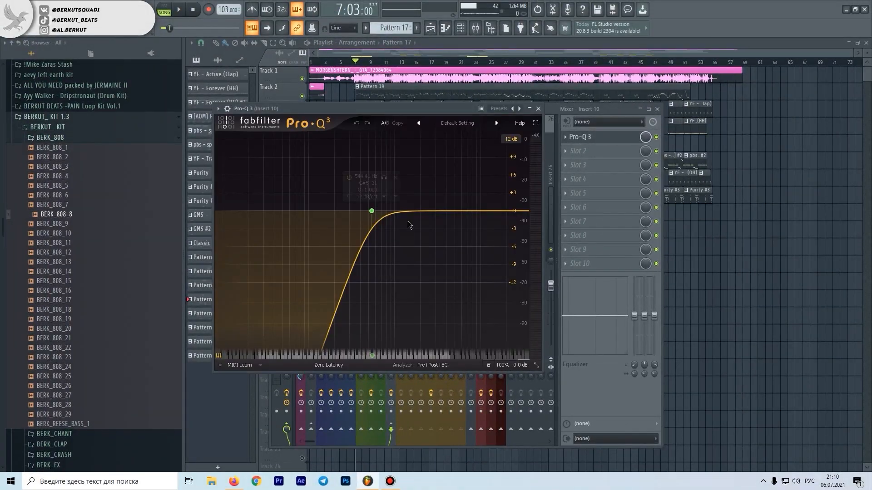
key("space")
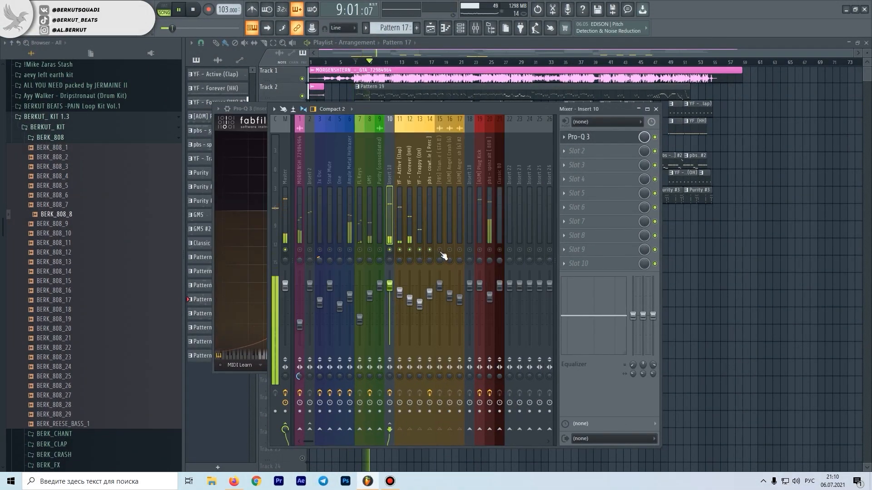
left_click(260, 108)
left_click_drag(371, 211, 422, 199)
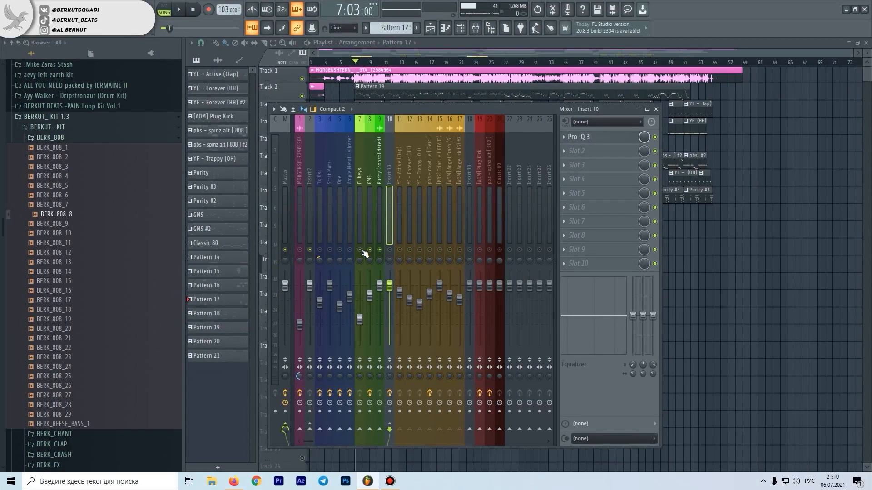
Play the soloed melody tracks and inspect the ValhallaVintageVerb settings on the GMS track
left_click(372, 216)
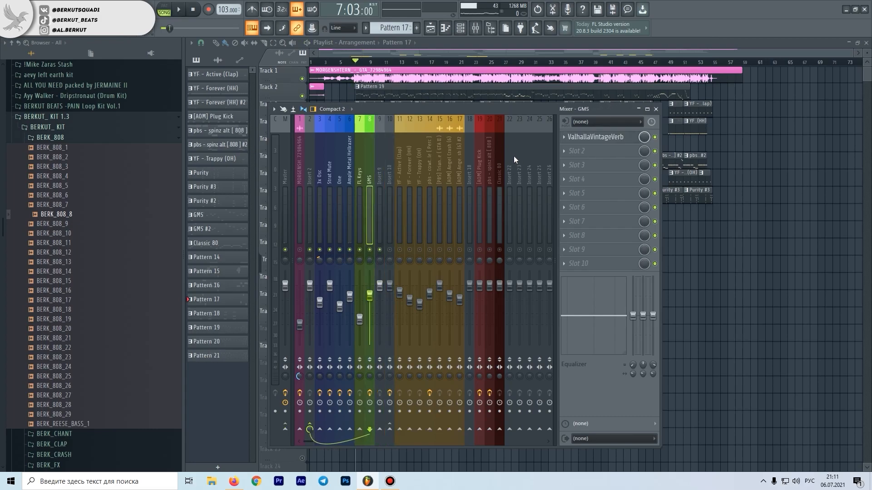
key("space")
left_click(596, 138)
key("space")
left_click_drag(317, 262, 493, 210)
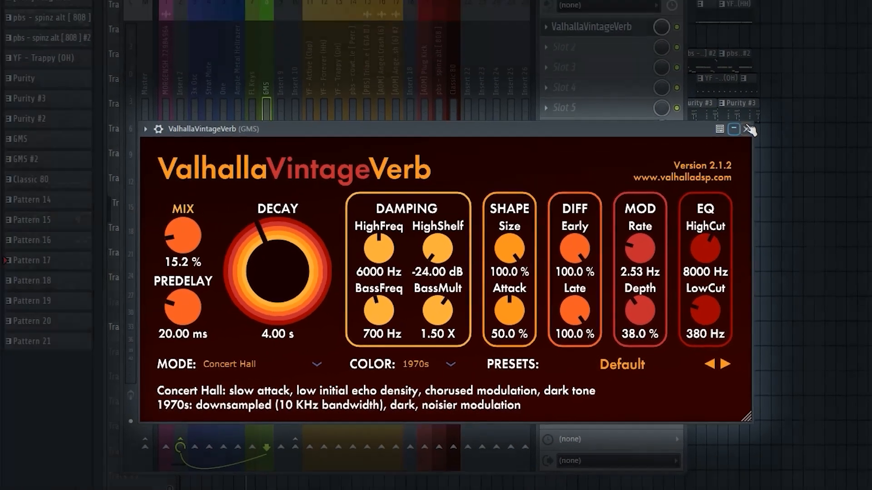
left_click(773, 80)
Play the soloed FL Keys and GMS tracks and lower the FL Keys track's volume slightly
key("space")
left_click(355, 234)
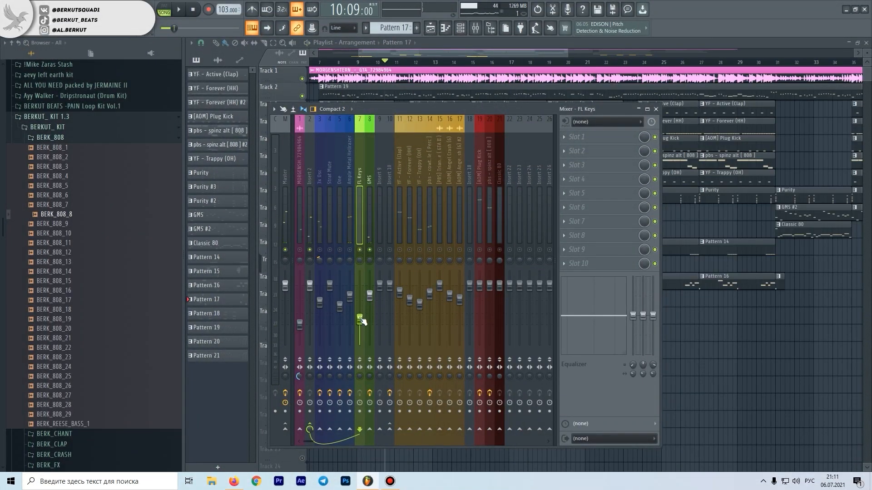
mouse_move(362, 321)
left_mouse_down()
mouse_move(362, 293)
mouse_move(362, 321)
left_mouse_up()
key("space")
key("space")
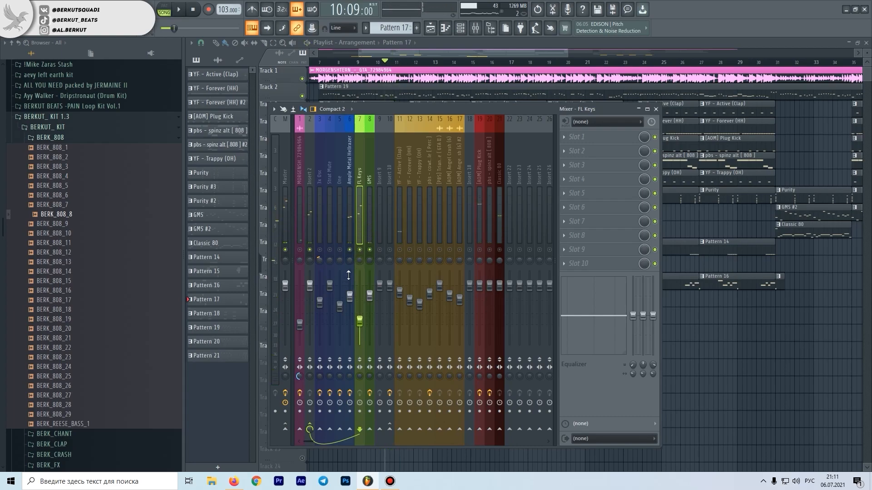
Inspect the ValhallaVintageVerb settings on the Ample Metal Hellrazer track and on the One track
left_click(352, 248)
left_click(598, 139)
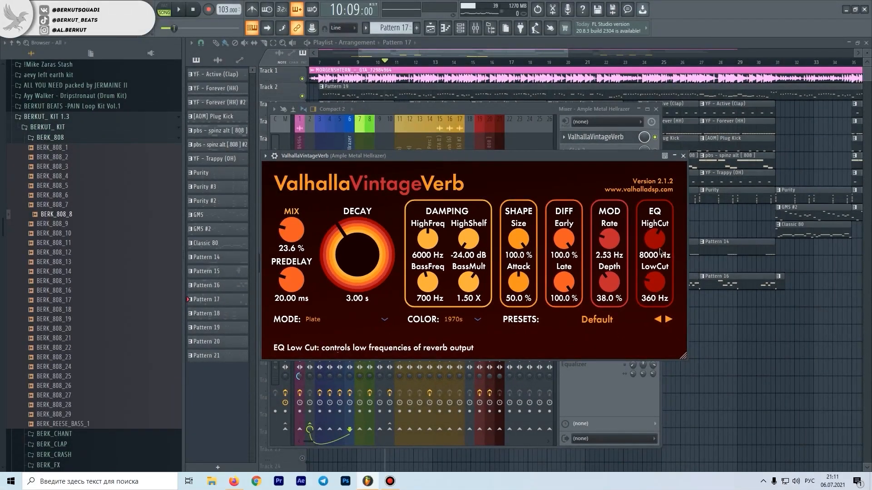
left_click(794, 93)
key("Left")
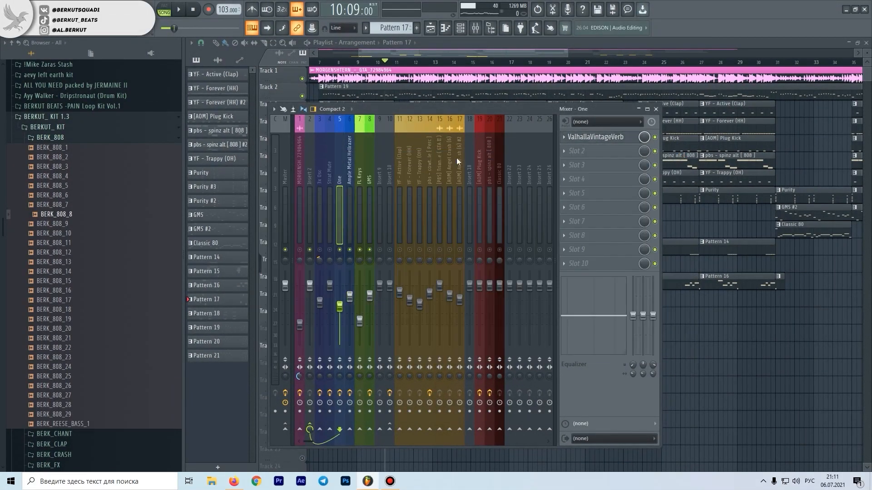
left_click(578, 136)
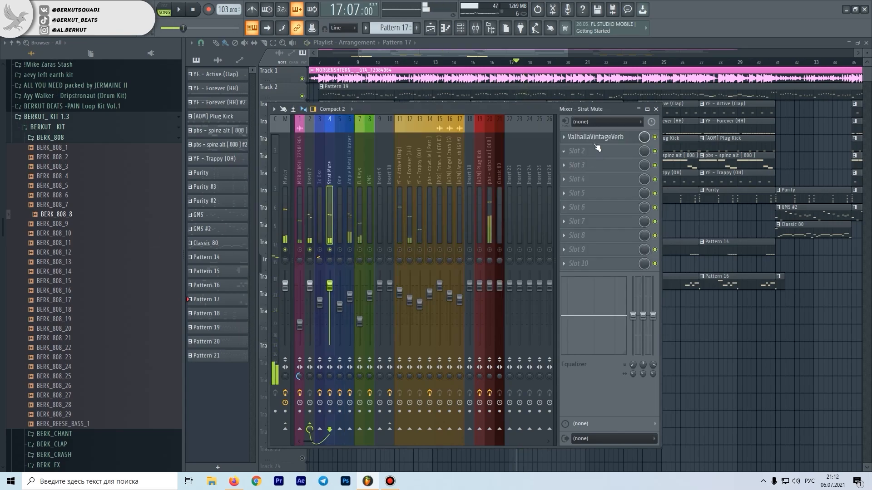
Inspect the ValhallaVintageVerb settings on the Strat Mute track and on the 3x Osc track
left_click(594, 145)
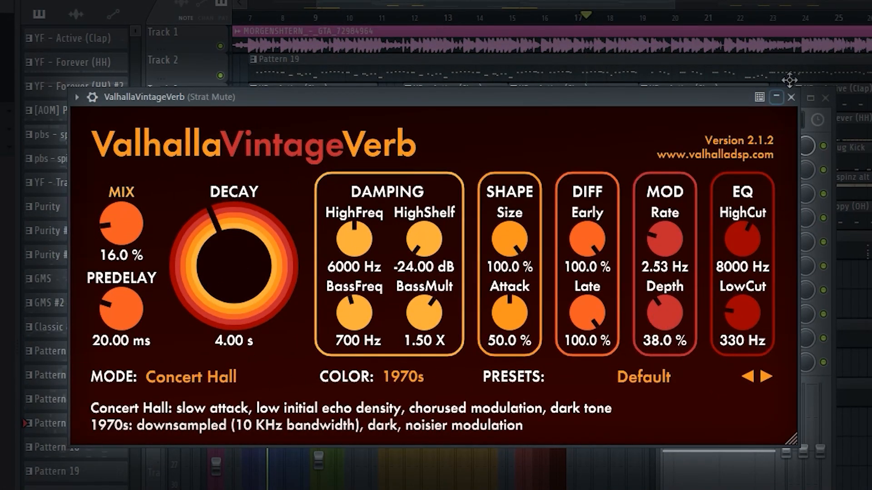
left_click(791, 98)
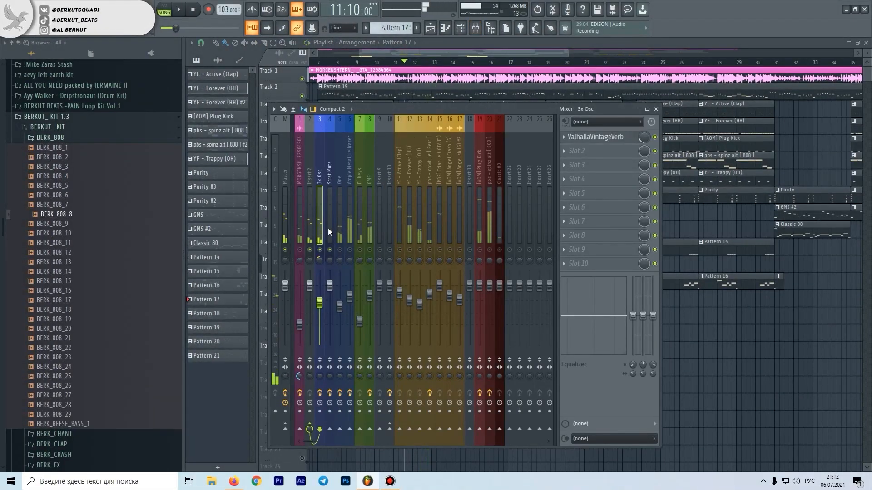
left_click(606, 138)
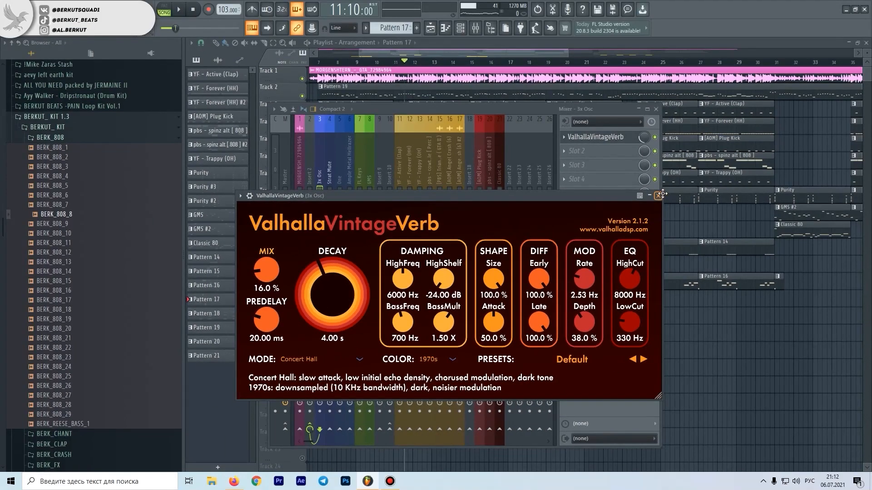
left_click(658, 196)
Check Insert 2, play the MORGENSHTERN track soloed and inspect its Pro-Q 3
left_click_drag(312, 235, 291, 234)
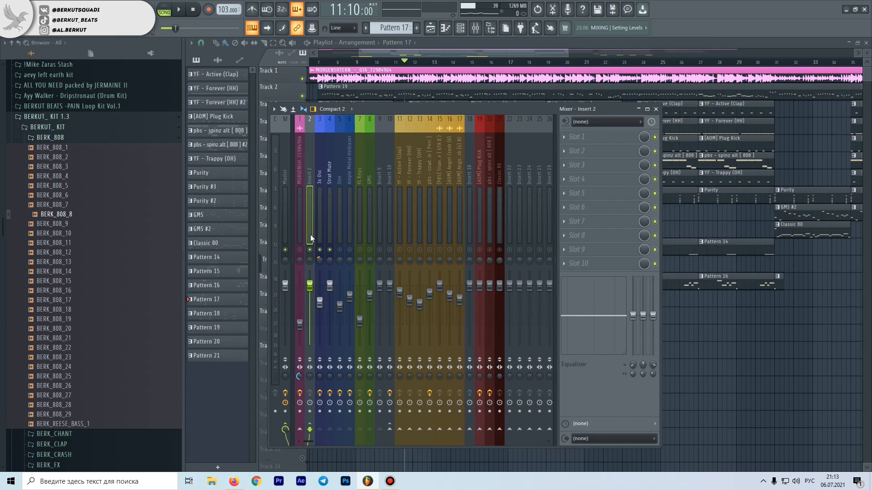
left_click(302, 239)
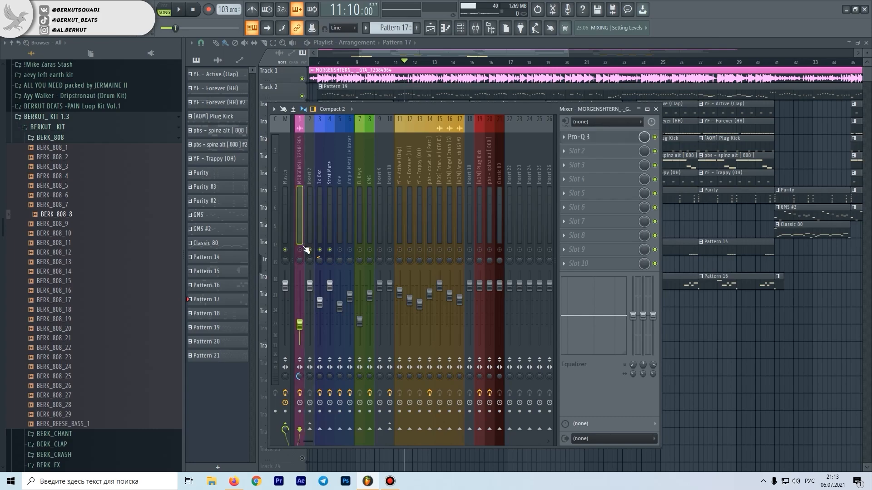
key("space")
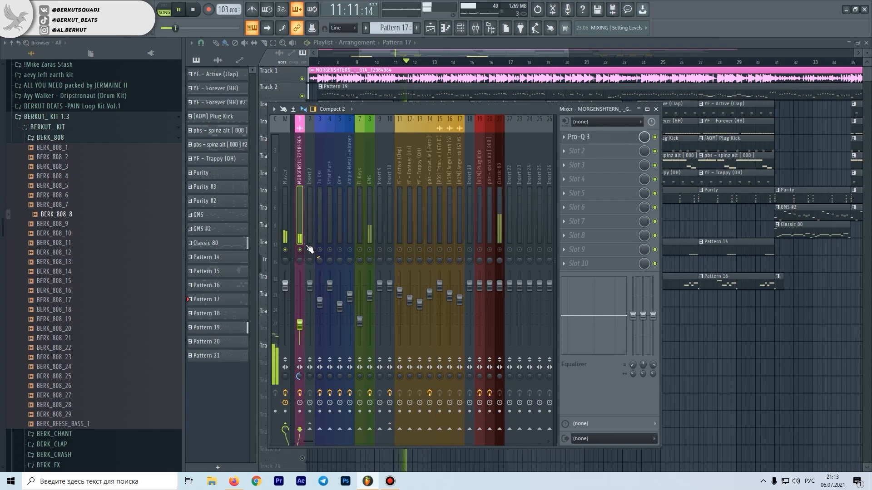
left_click(578, 137)
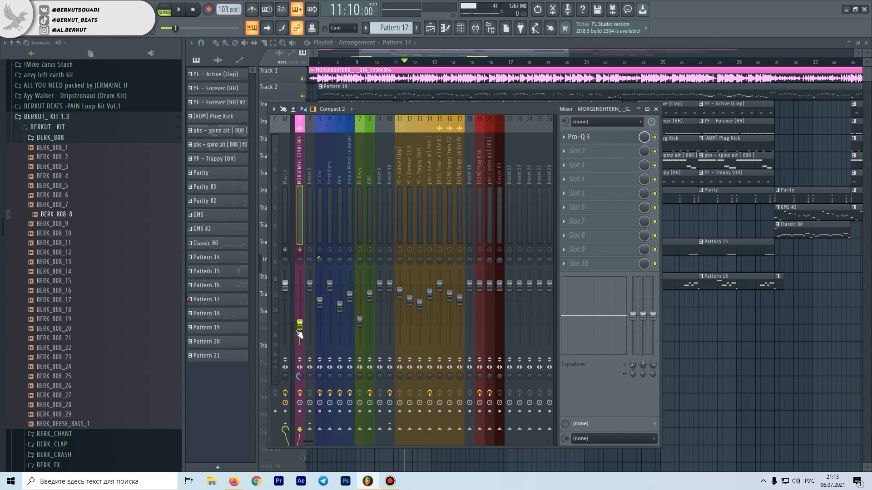
Unsolo the MORGENSHTERN track and toggle its mute while the full mix plays to compare
right_click(301, 249)
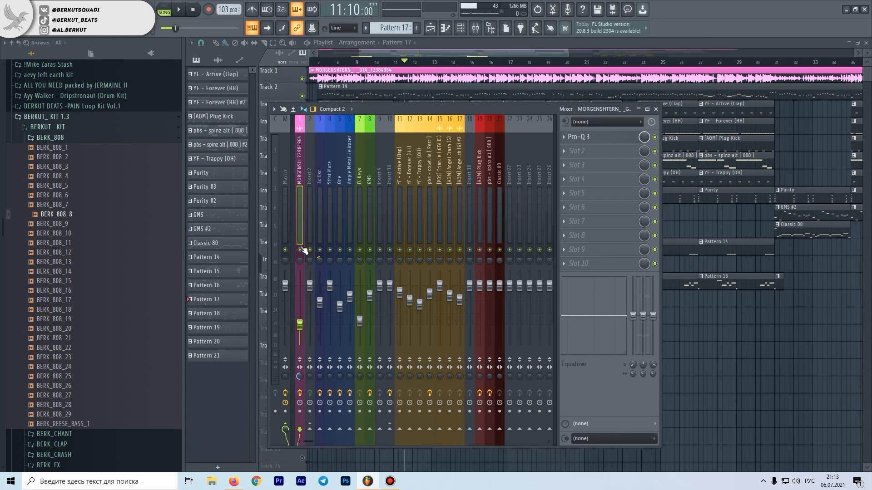
left_click(300, 250)
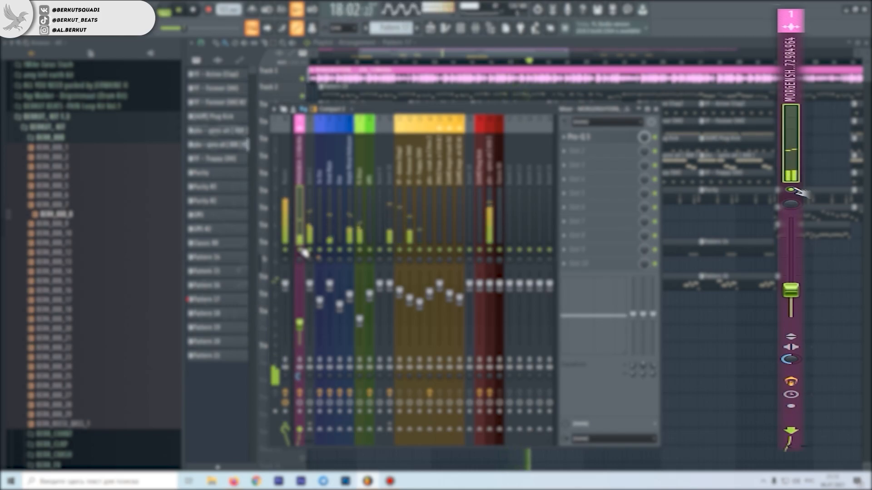
key("space")
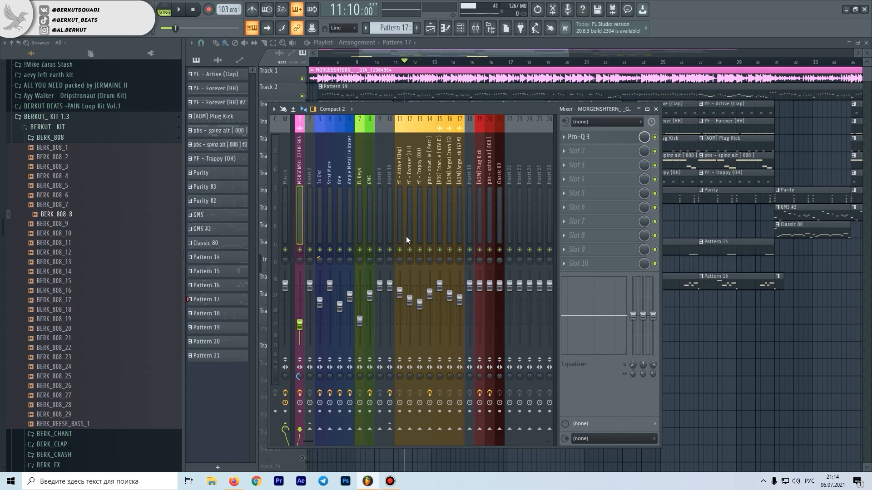
Select the Master track, play the full mix to compare its sound, and bypass the Ozone 9 Maximizer
left_click(285, 234)
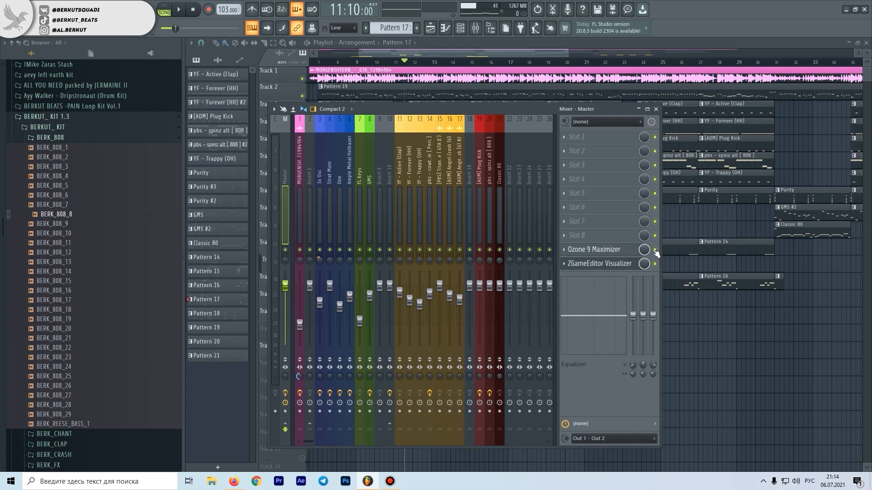
key("space")
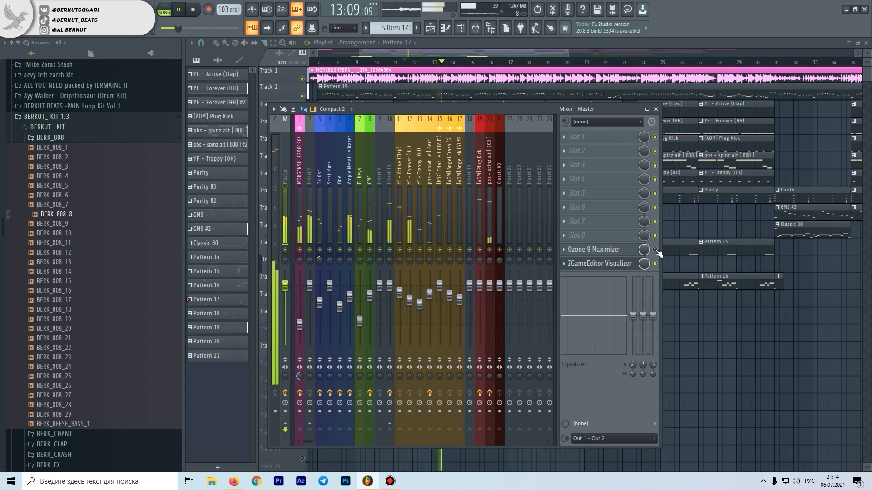
key("space")
left_click(654, 250)
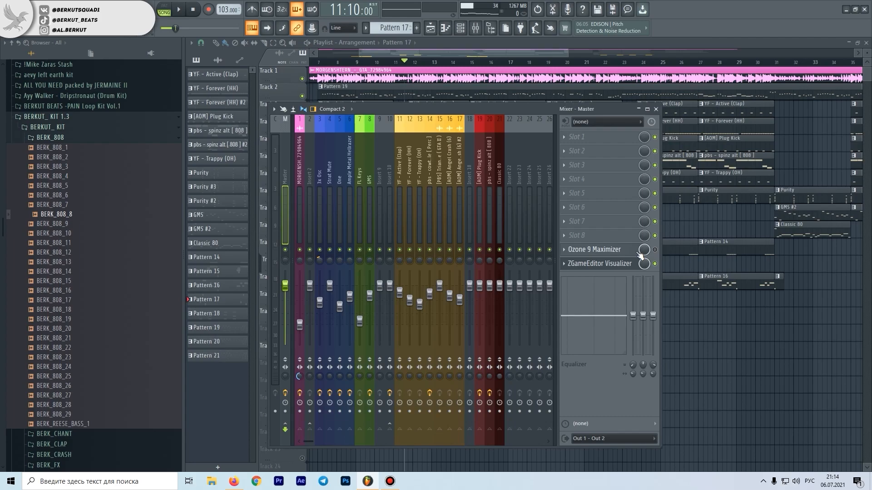
Examine the ceiling, threshold and IRC mode settings of the Ozone 9 Maximizer on the Master track
left_click(457, 208)
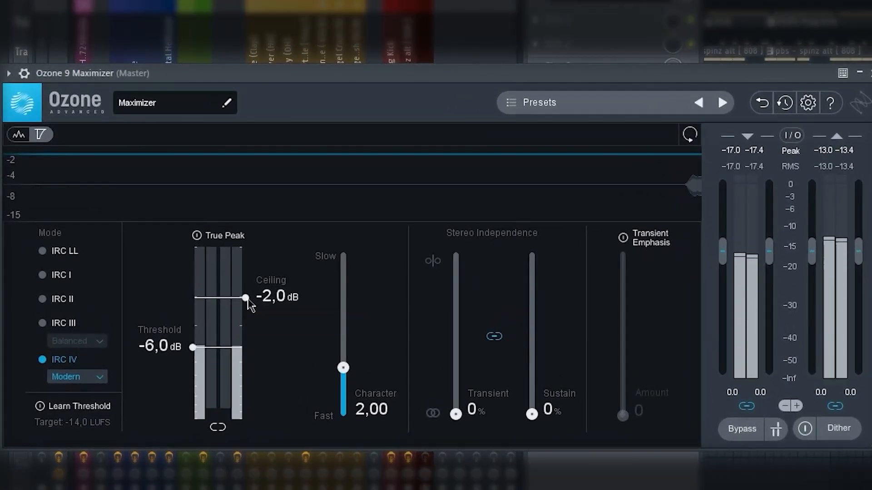
left_click_drag(395, 298, 399, 330)
left_click_drag(256, 352, 266, 305)
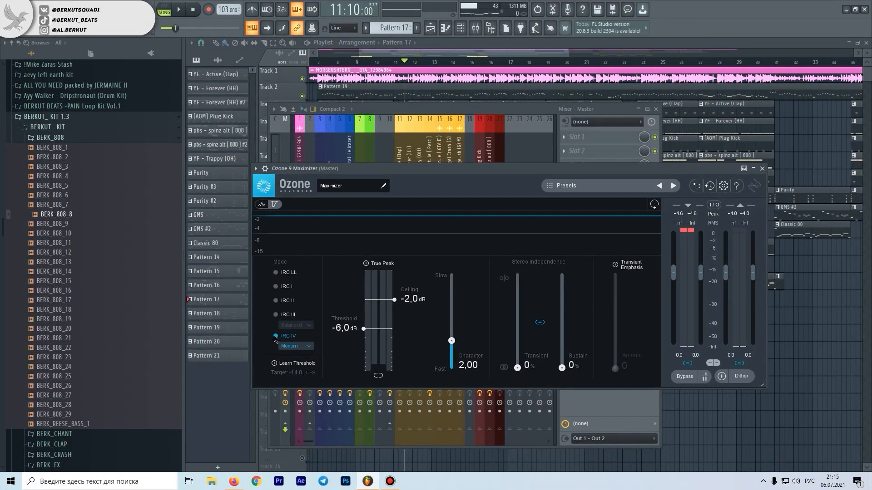
Return to the playlist and set the playback position just before bar 7, where the drum patterns begin
key("F5")
scroll(319, 104, "down", 4)
scroll(370, 90, "up", 3)
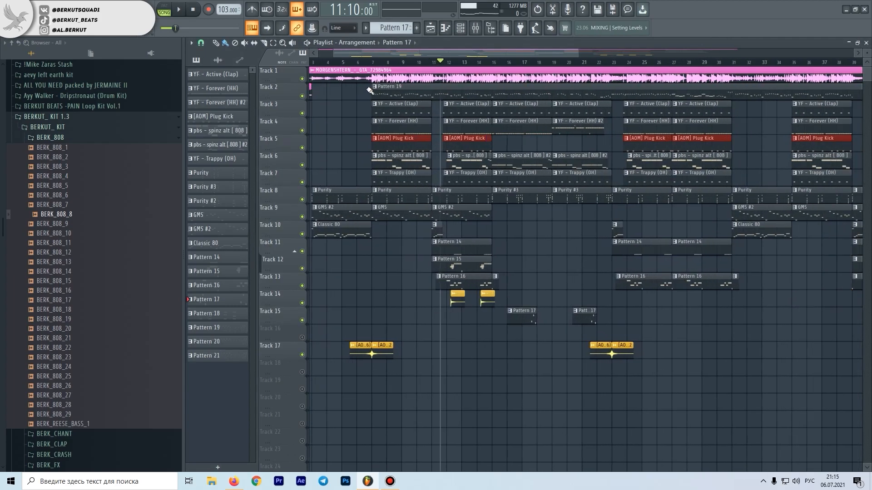
left_click(375, 62)
Inspect the Ample Metal Hellrazer instrument from the channel rack, and close both the plugin and the rack
key("F6")
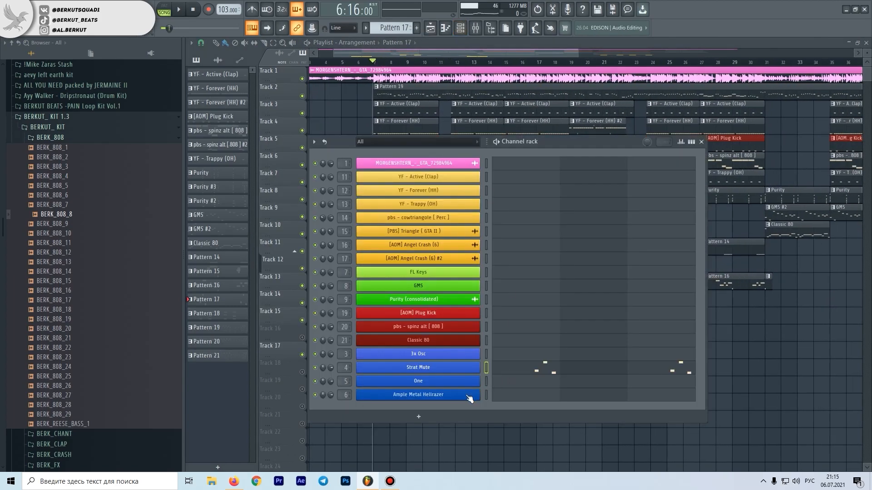
left_click(466, 395)
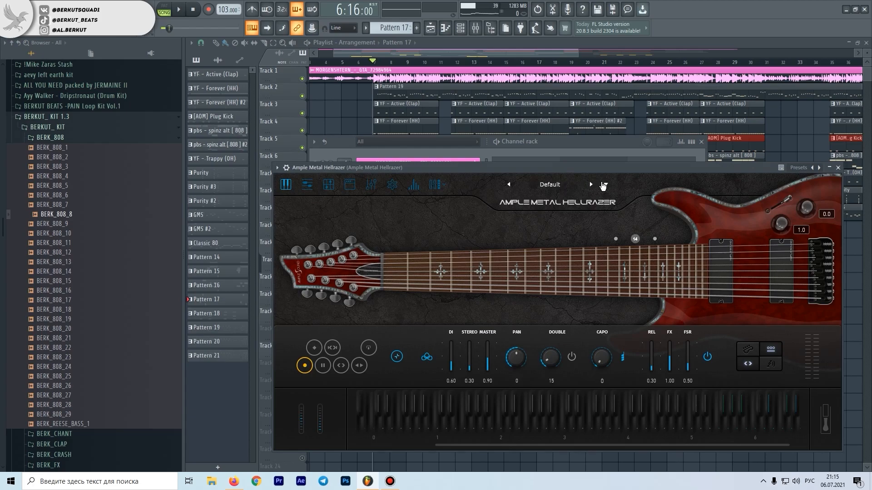
left_click(838, 167)
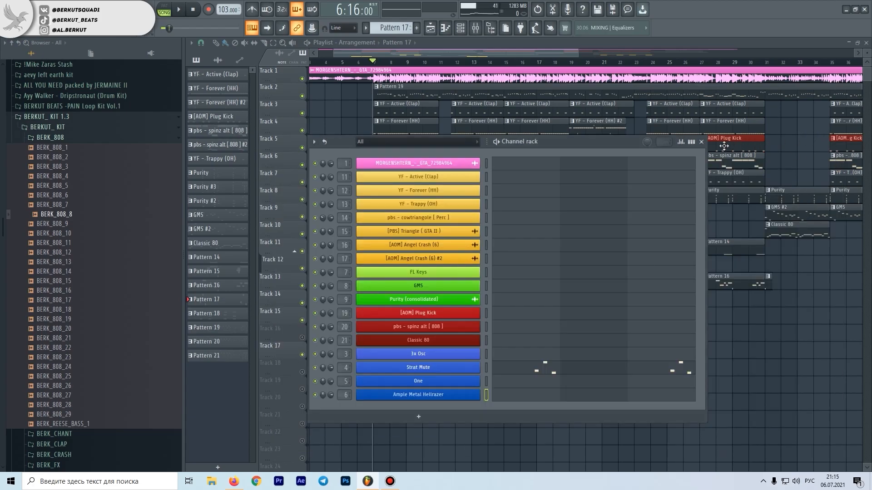
left_click(701, 142)
Look over the full playlist arrangement and the part around bar 7, and bring up the mixer
scroll(344, 166, "down", 3)
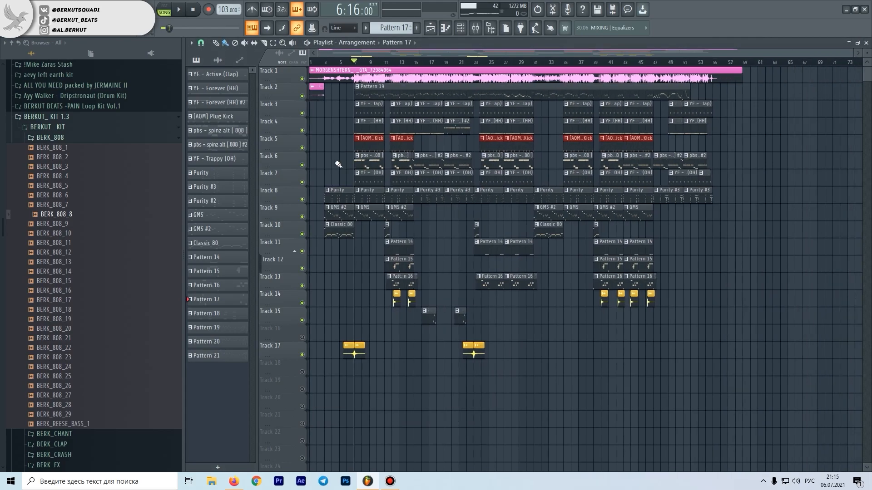
scroll(424, 153, "up", 6)
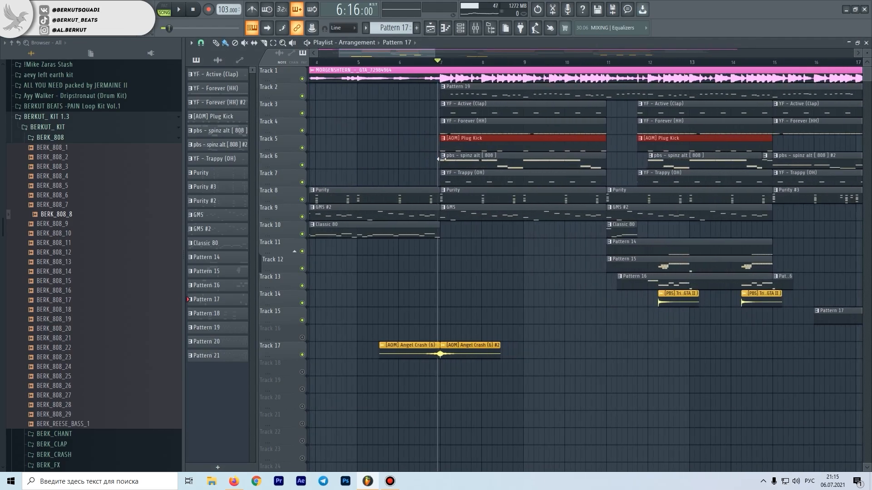
key("F9")
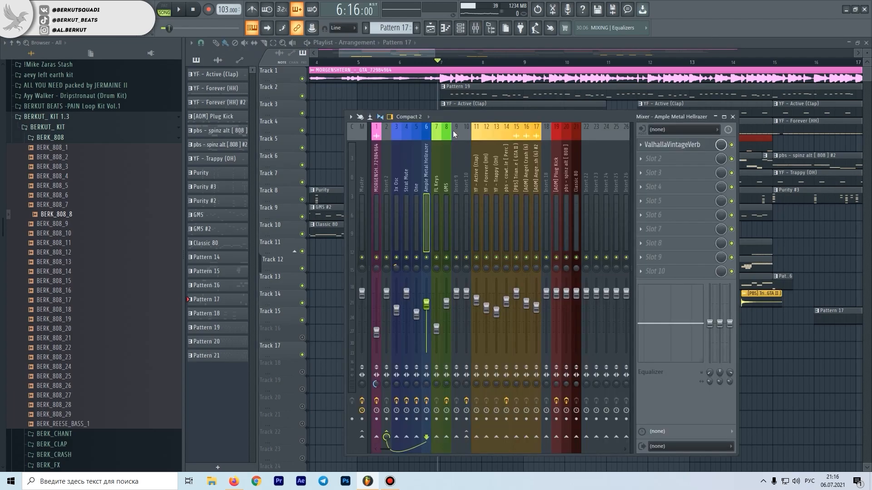